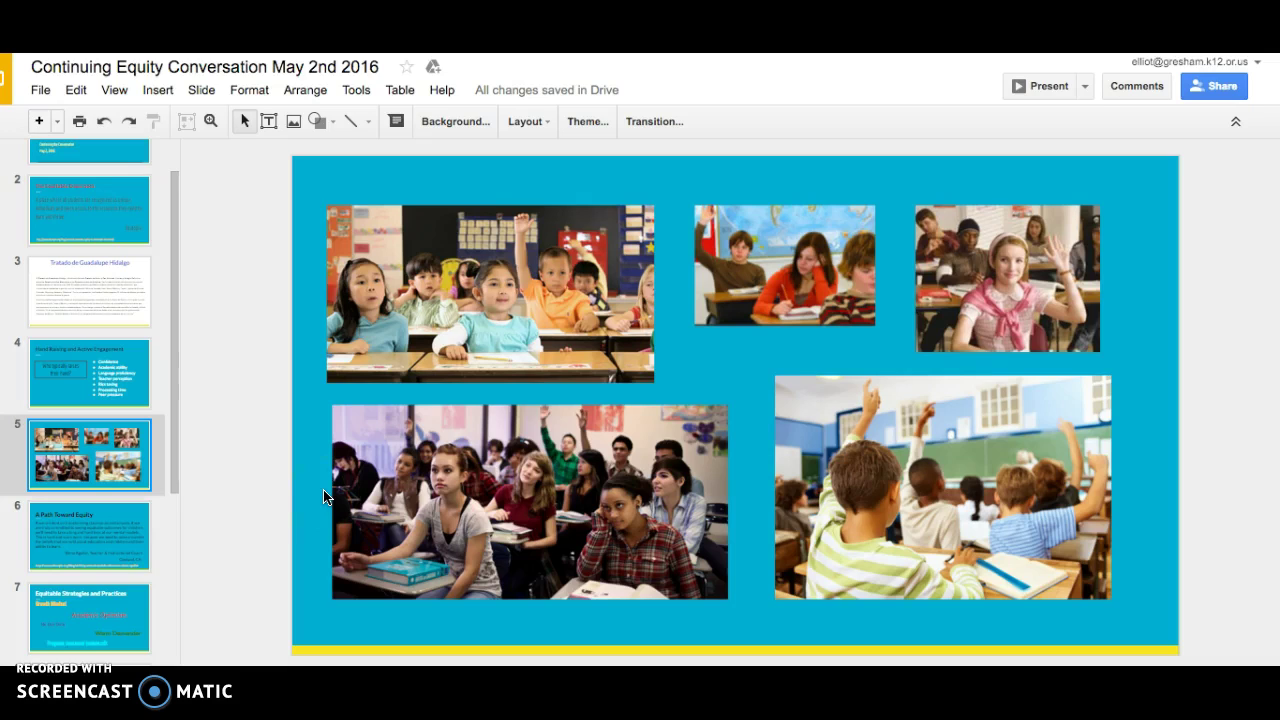
Step: Add an On click Fade in animation to the top-left classroom photo on slide 5
click(444, 297)
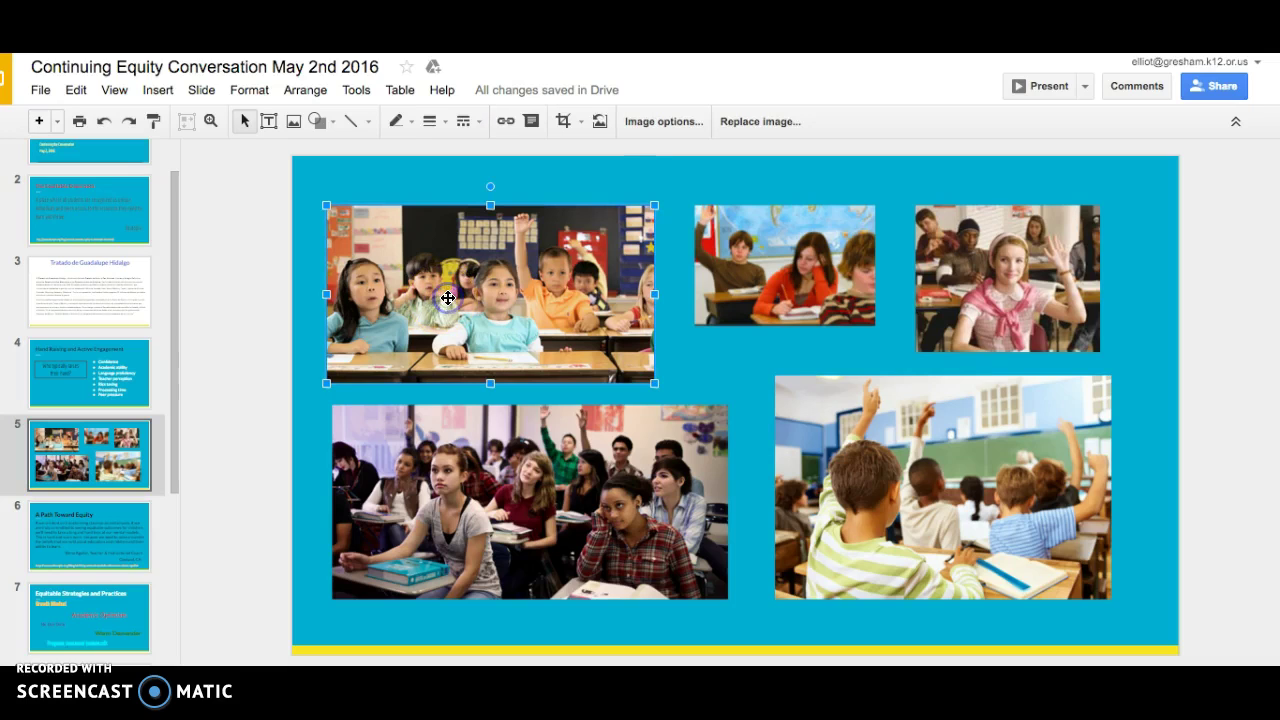
click(160, 95)
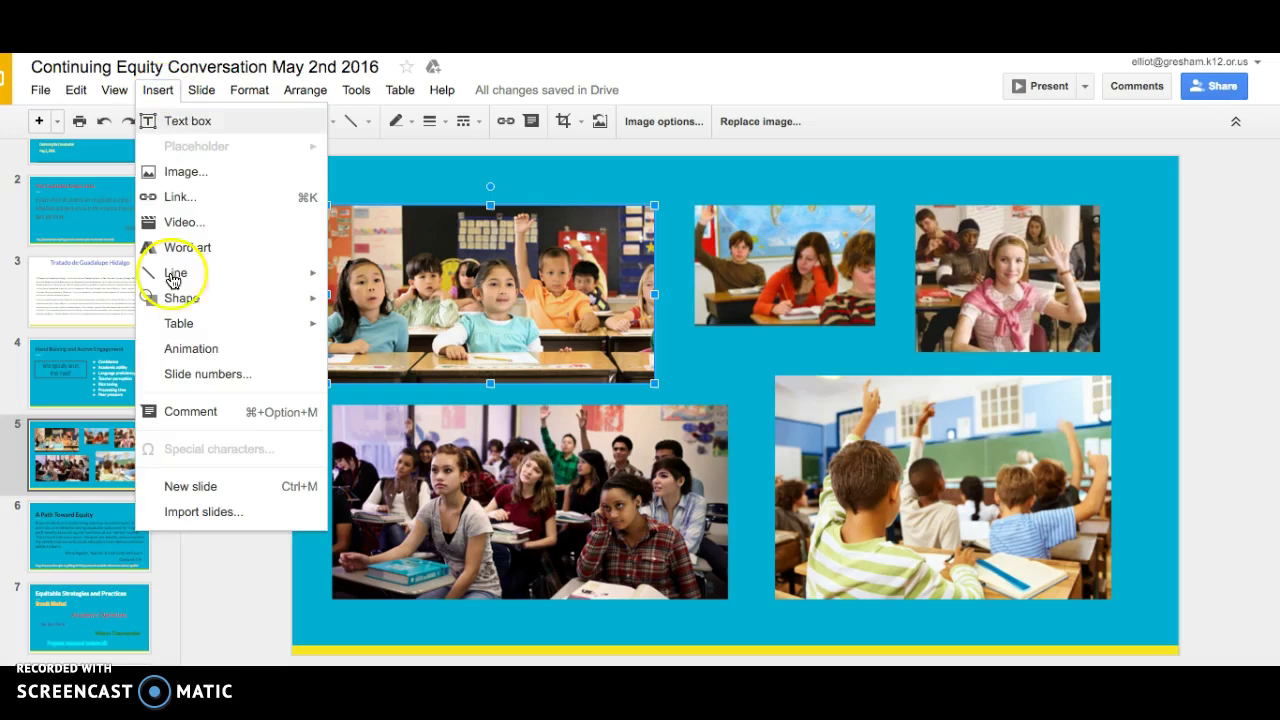
click(176, 349)
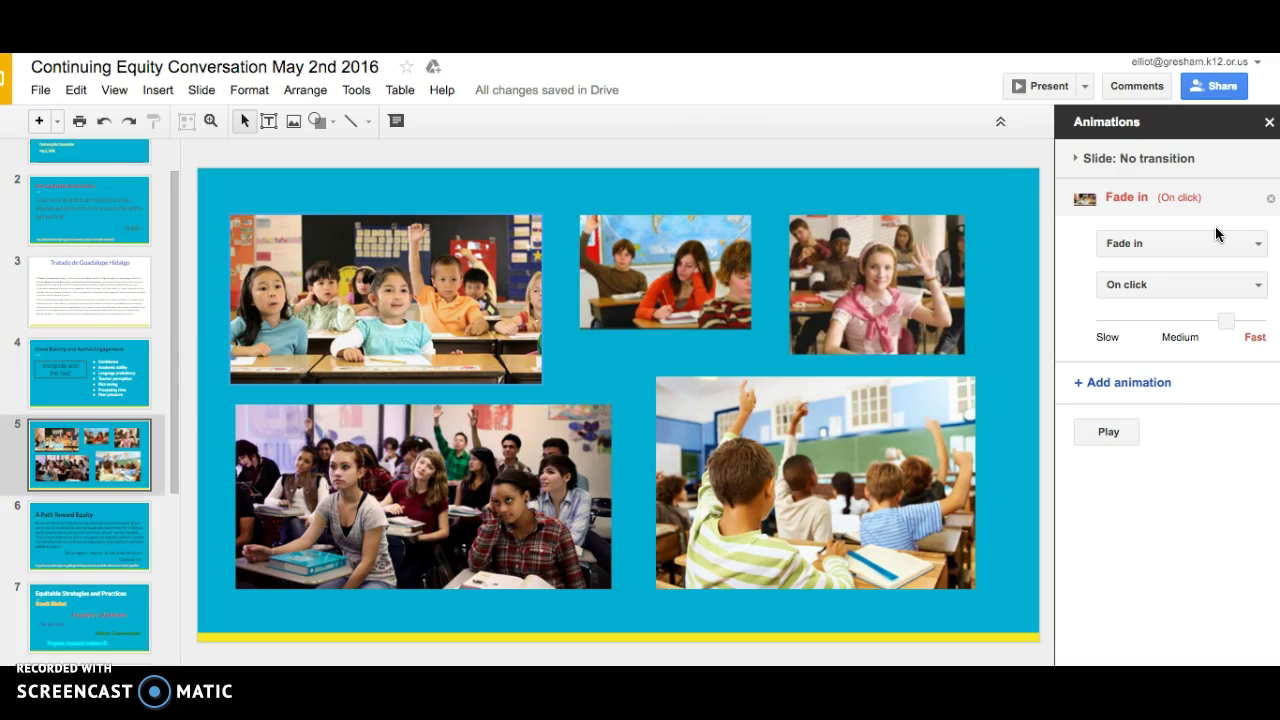
Step: Keep the top-left photo's Fade in On click and slow it to 1.5 seconds
click(1214, 201)
click(1192, 251)
click(1193, 245)
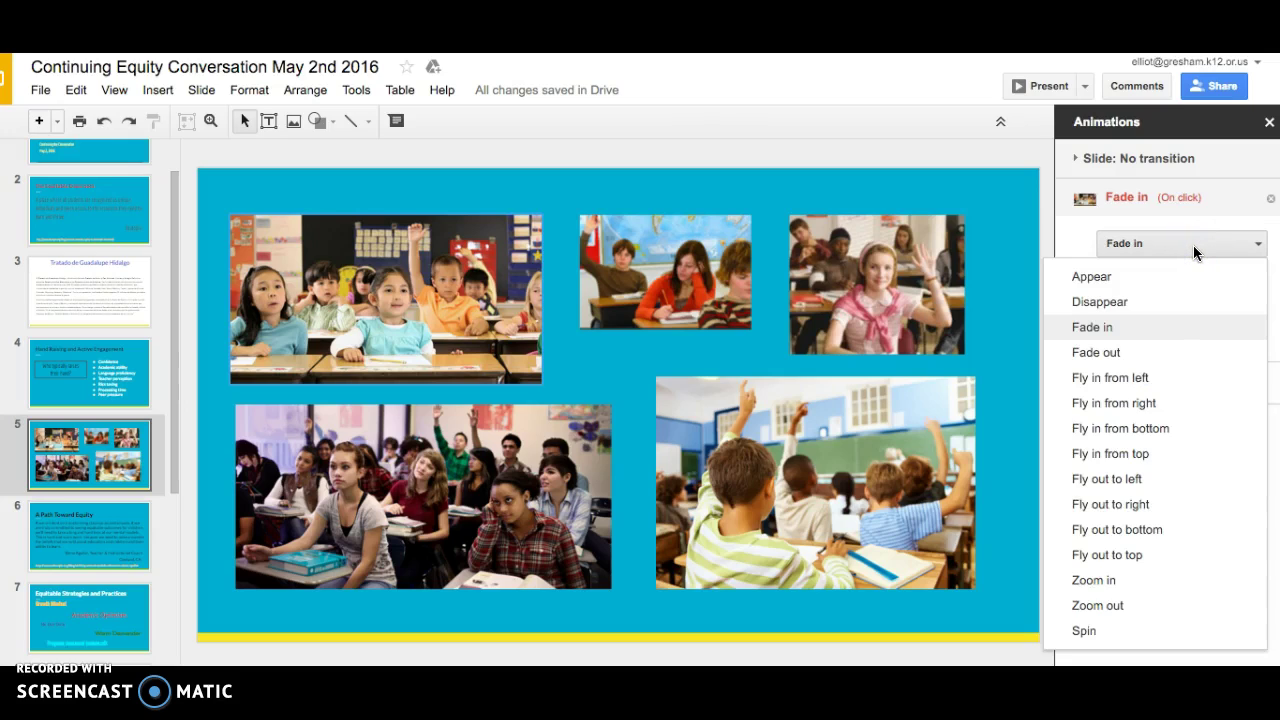
click(1194, 247)
click(1189, 293)
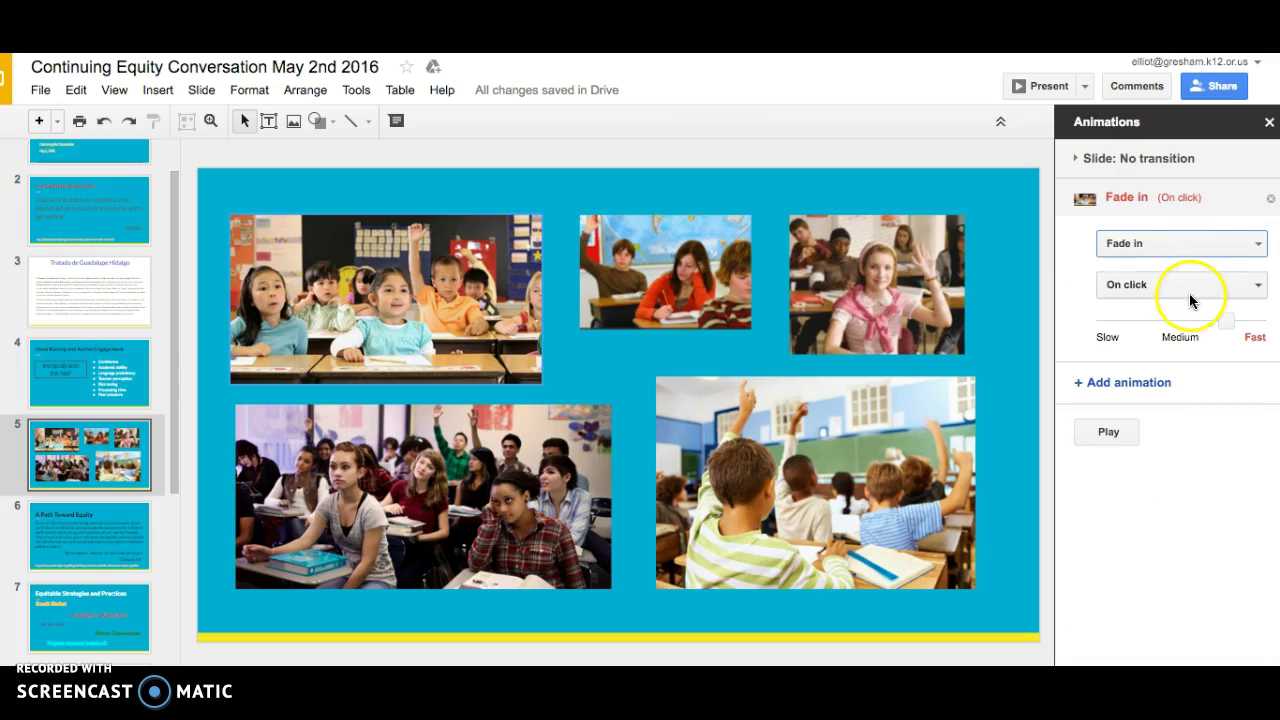
click(1189, 286)
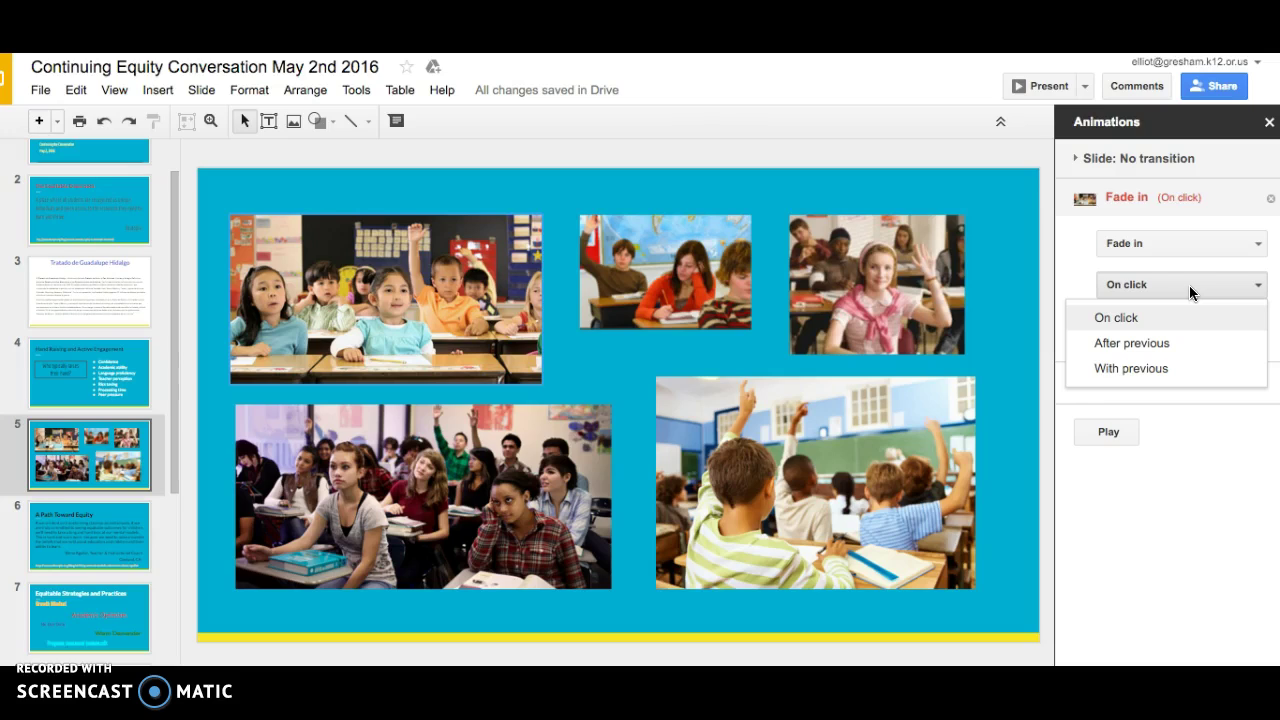
click(1189, 292)
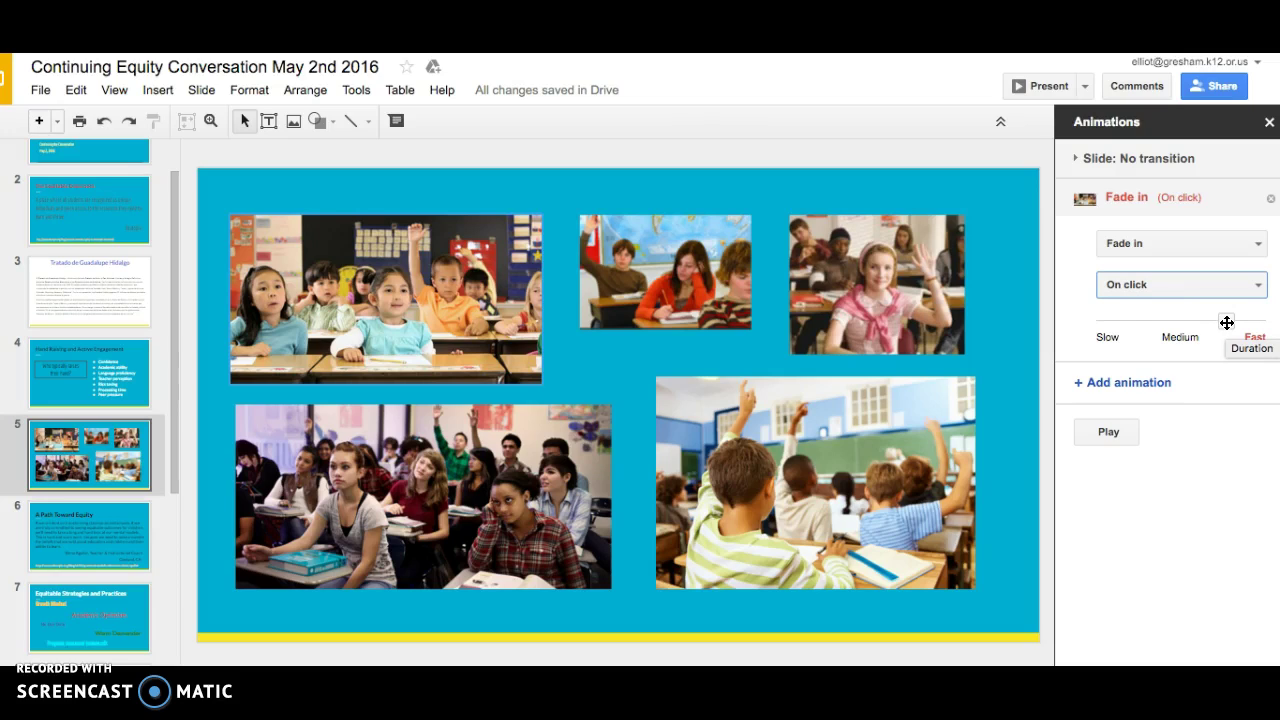
drag(1227, 322, 1208, 323)
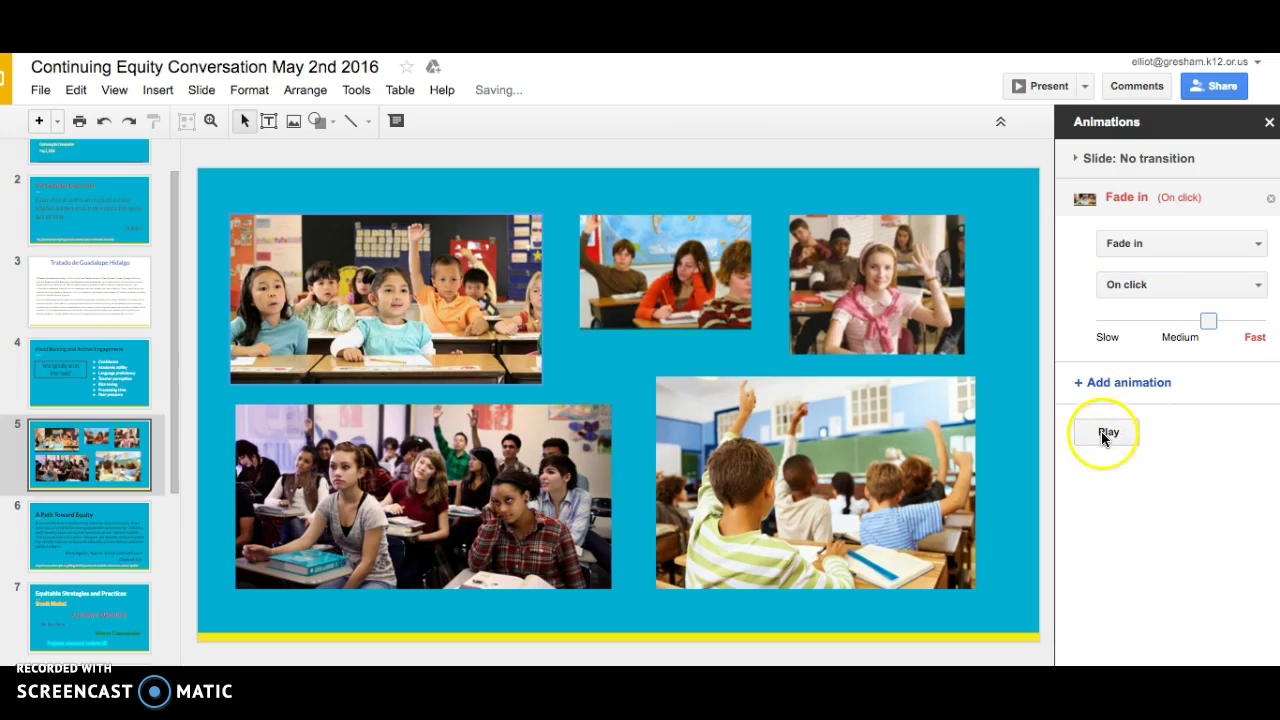
click(704, 269)
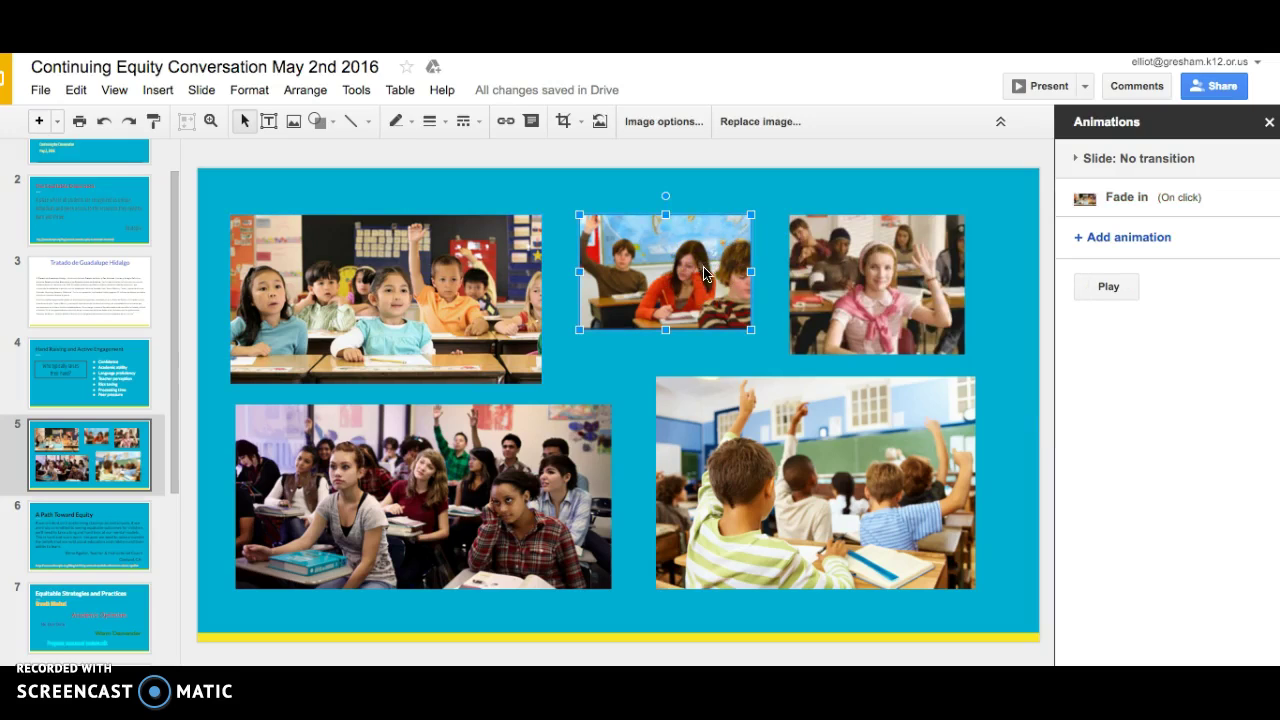
Step: Give the top-middle photo an Appear animation, After previous, at Medium speed (2.0 seconds)
click(1150, 240)
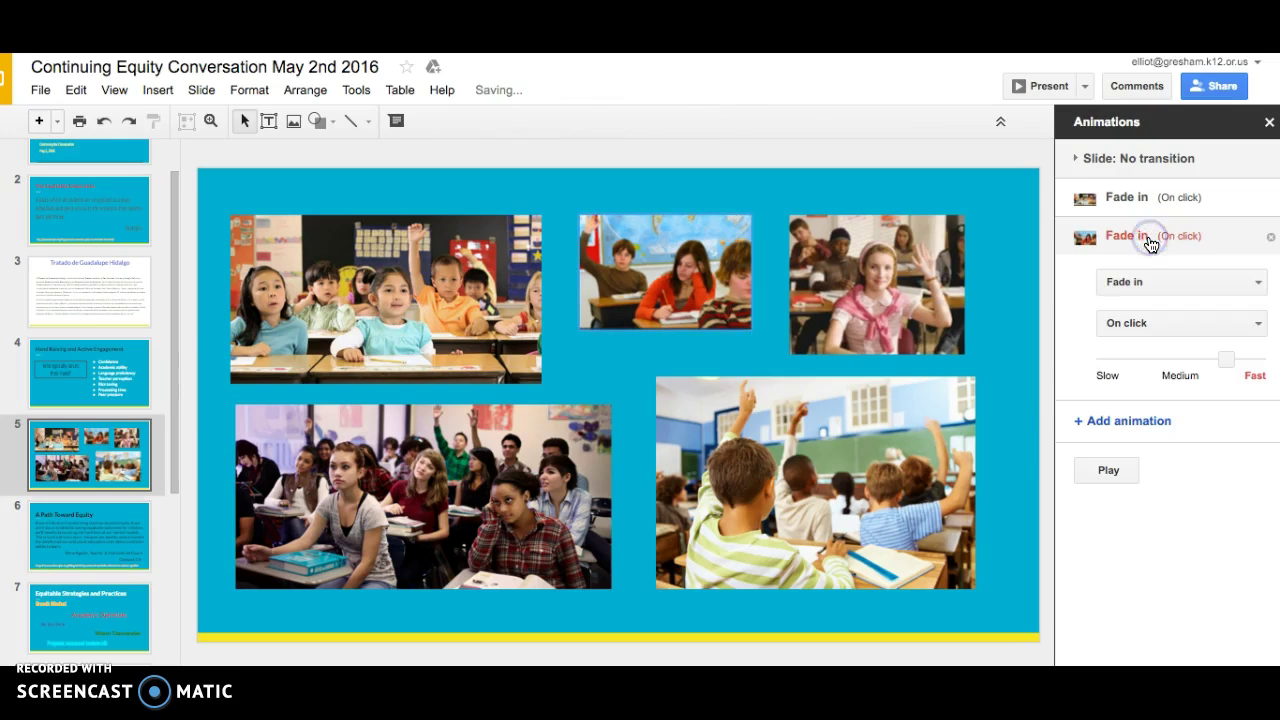
click(1155, 240)
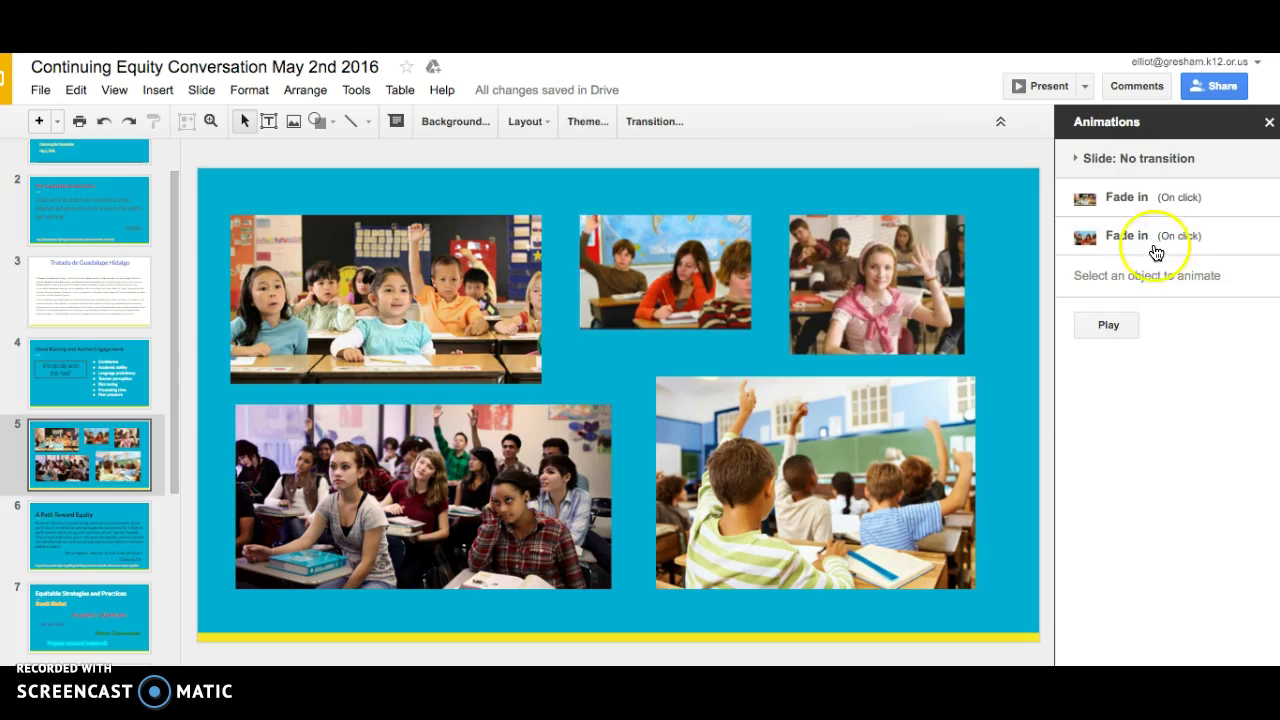
click(1155, 238)
click(1153, 278)
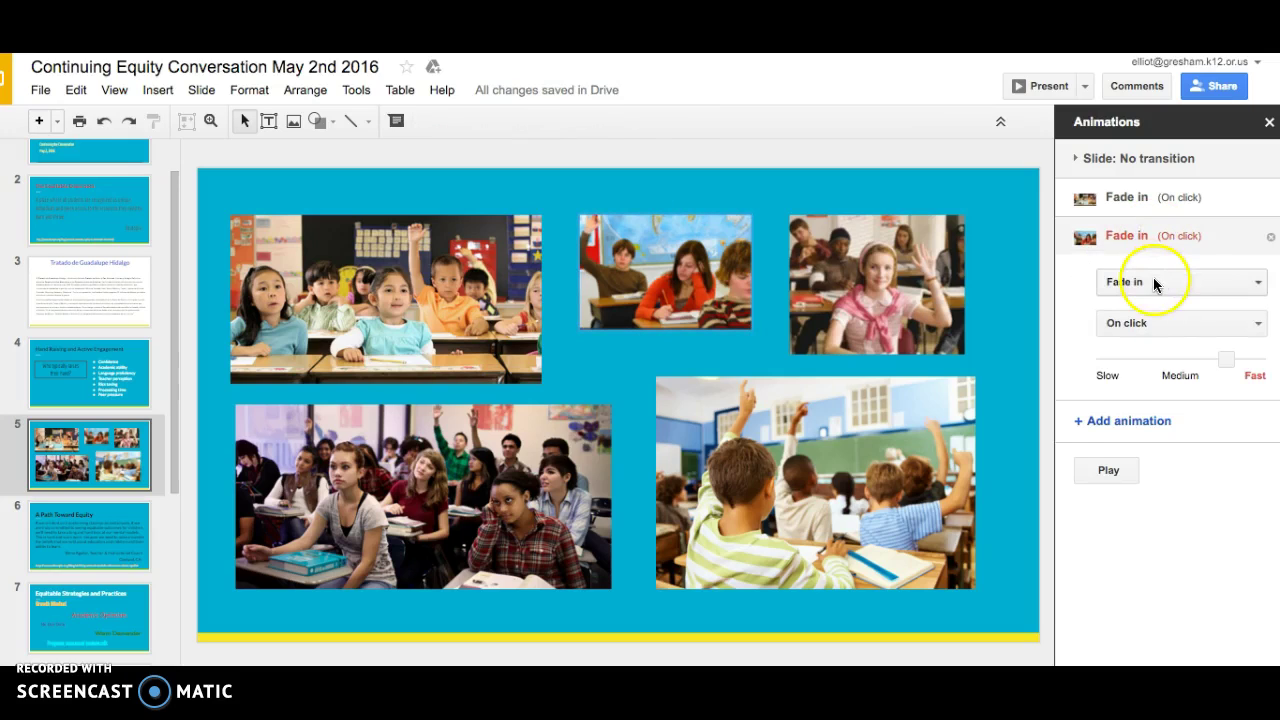
click(1088, 314)
click(1130, 325)
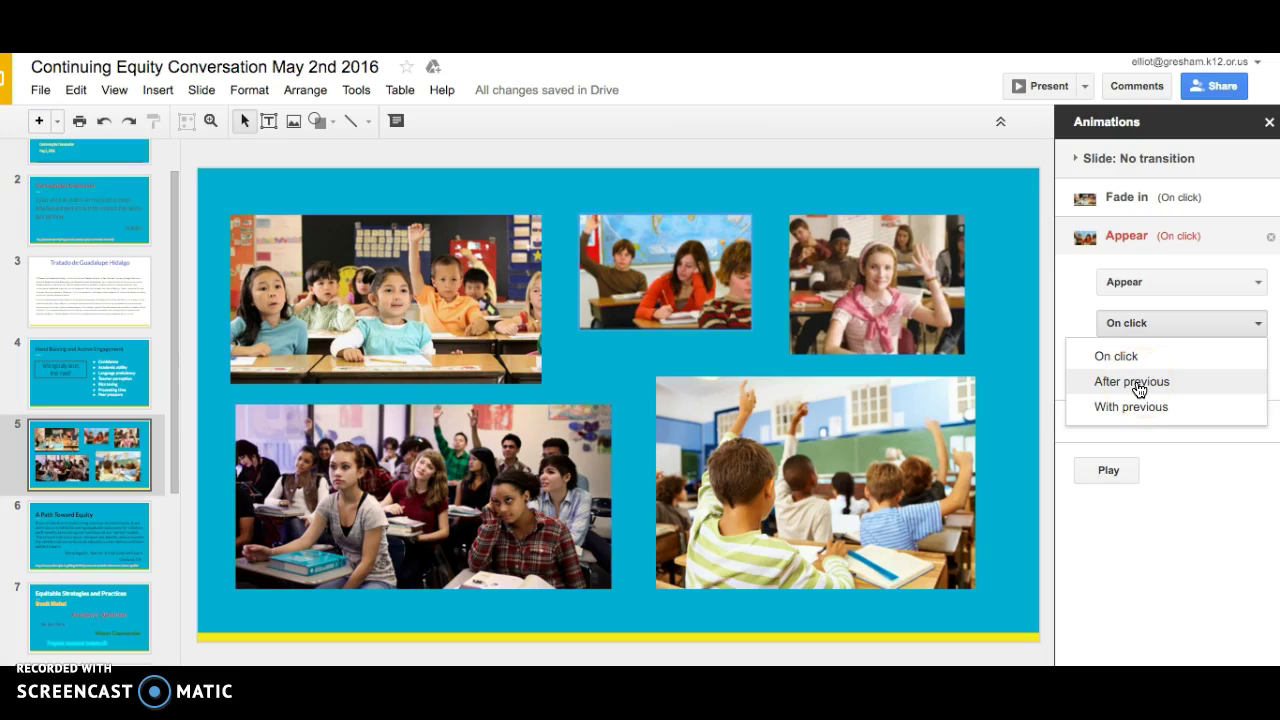
click(1138, 386)
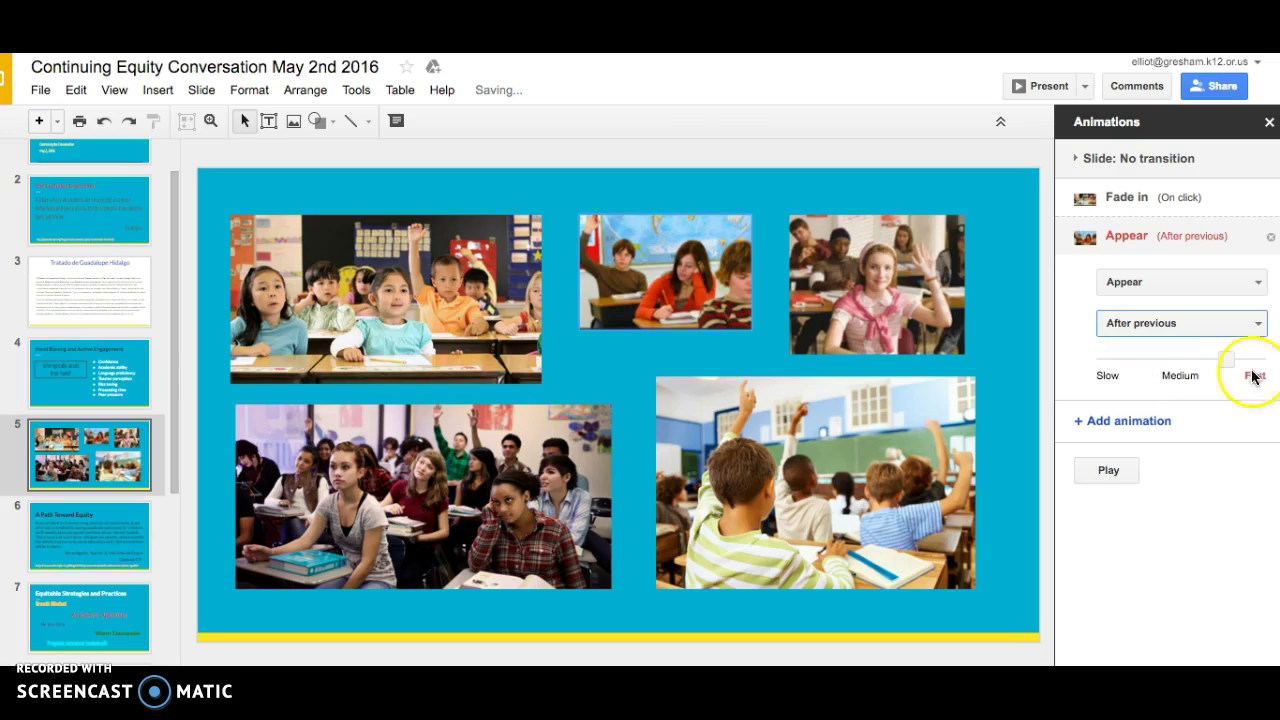
drag(1229, 360, 1196, 362)
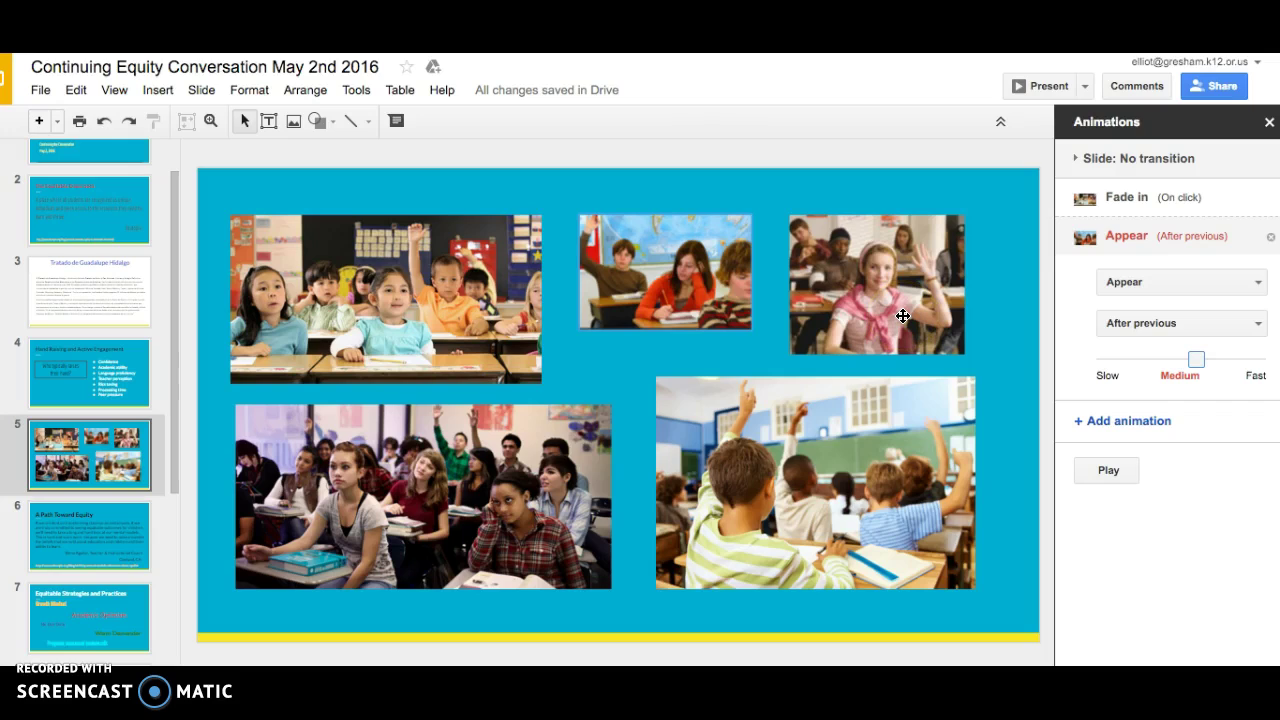
Step: Animate the top-right photo with Fly in from right, After previous, at Medium speed
click(902, 316)
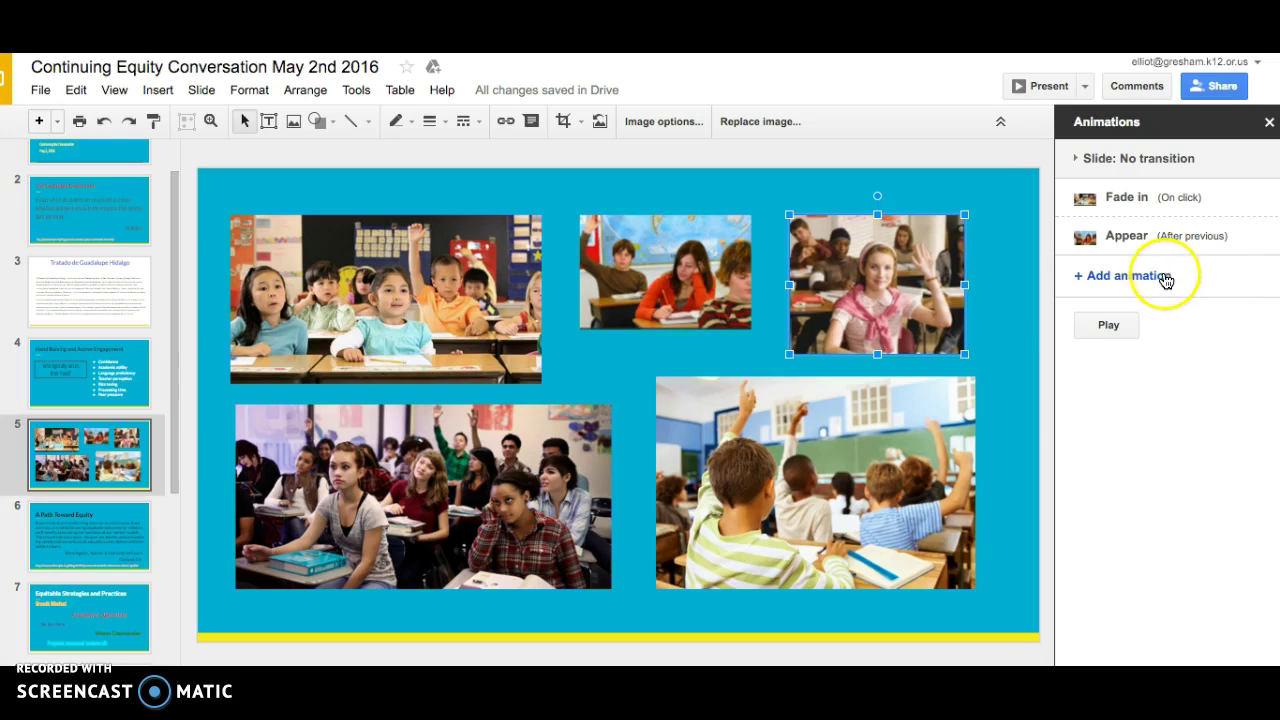
click(1157, 279)
click(1157, 320)
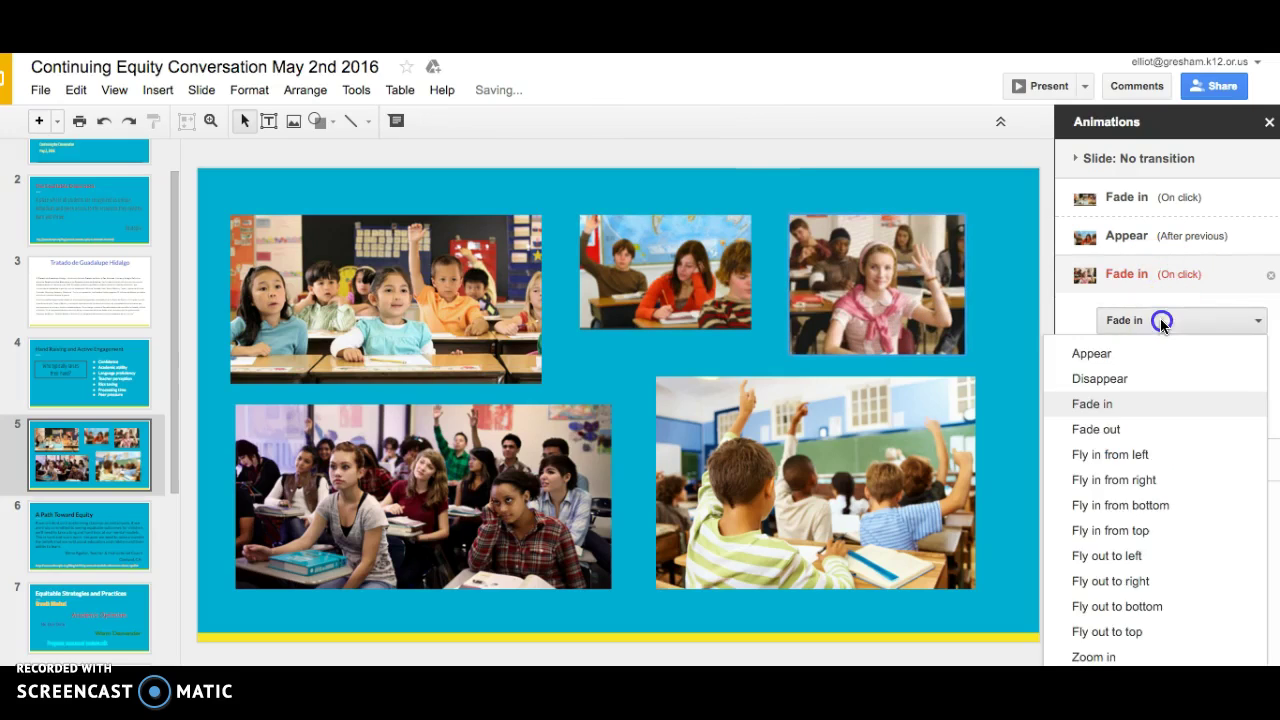
click(1100, 490)
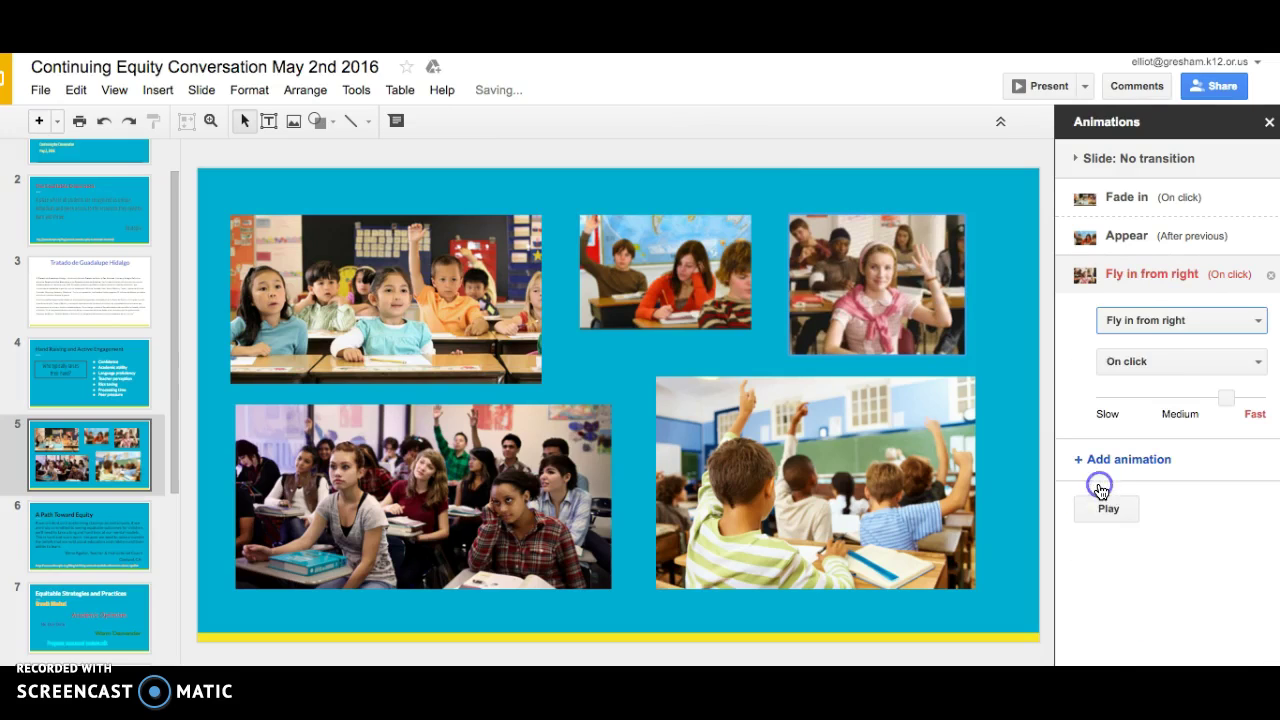
click(1157, 362)
click(1131, 419)
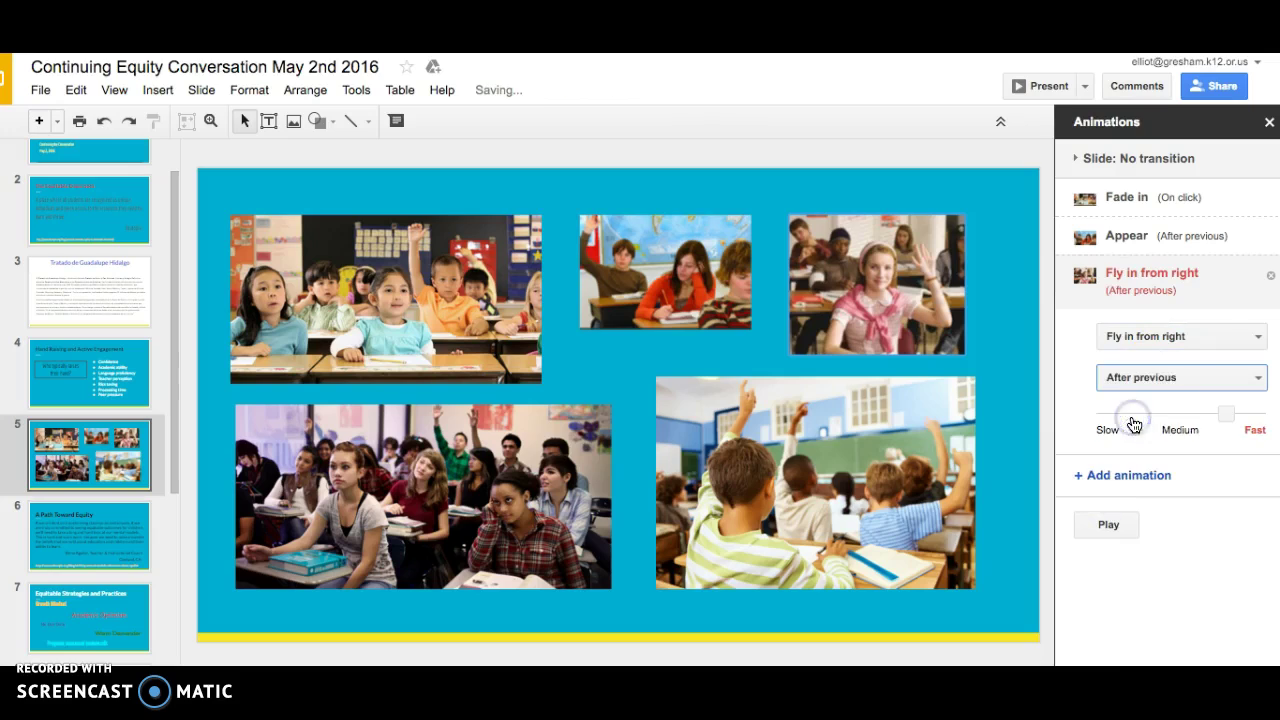
drag(1228, 413, 1199, 417)
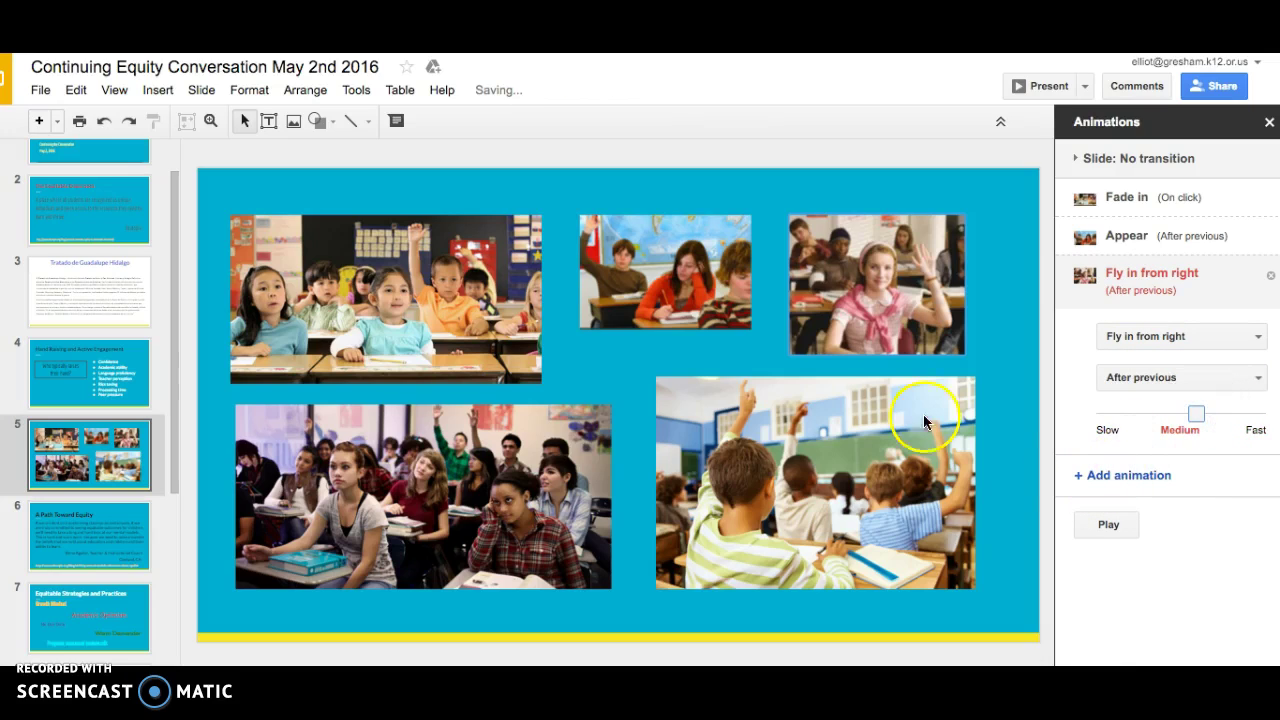
Step: Animate the lower-left photo with Fly in from left, After previous, at Medium speed
click(446, 462)
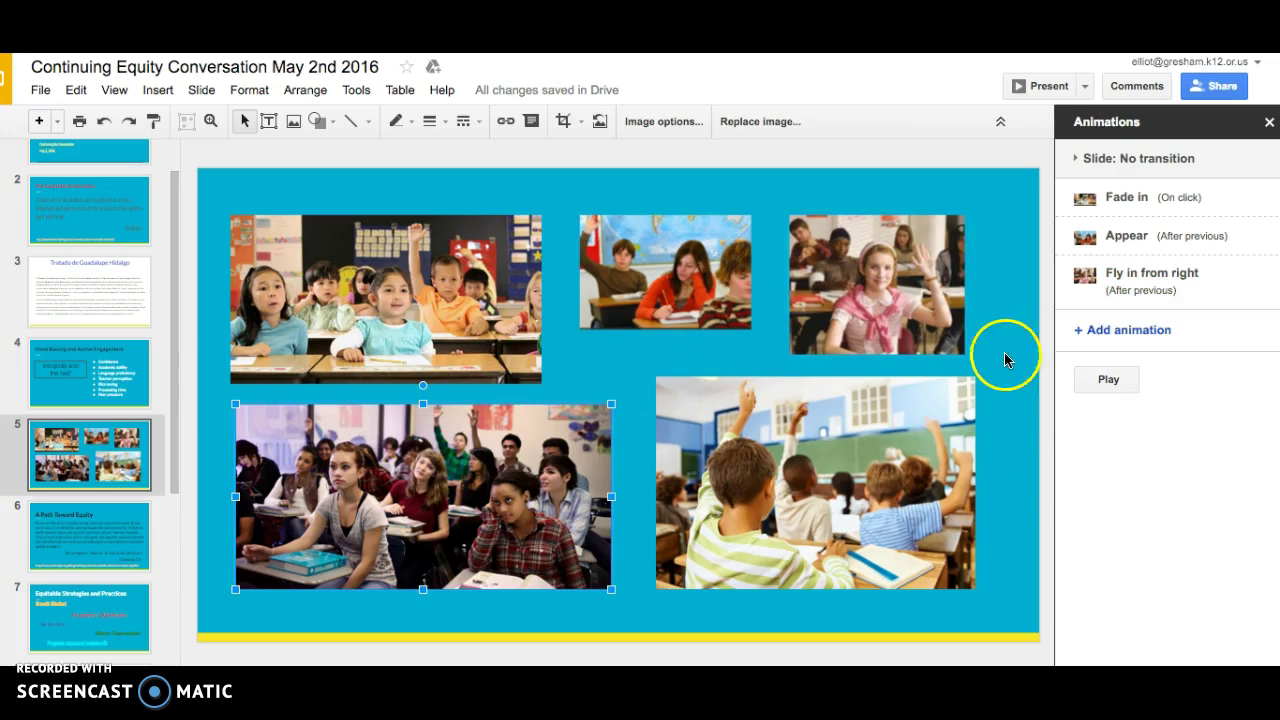
click(1129, 326)
click(1155, 374)
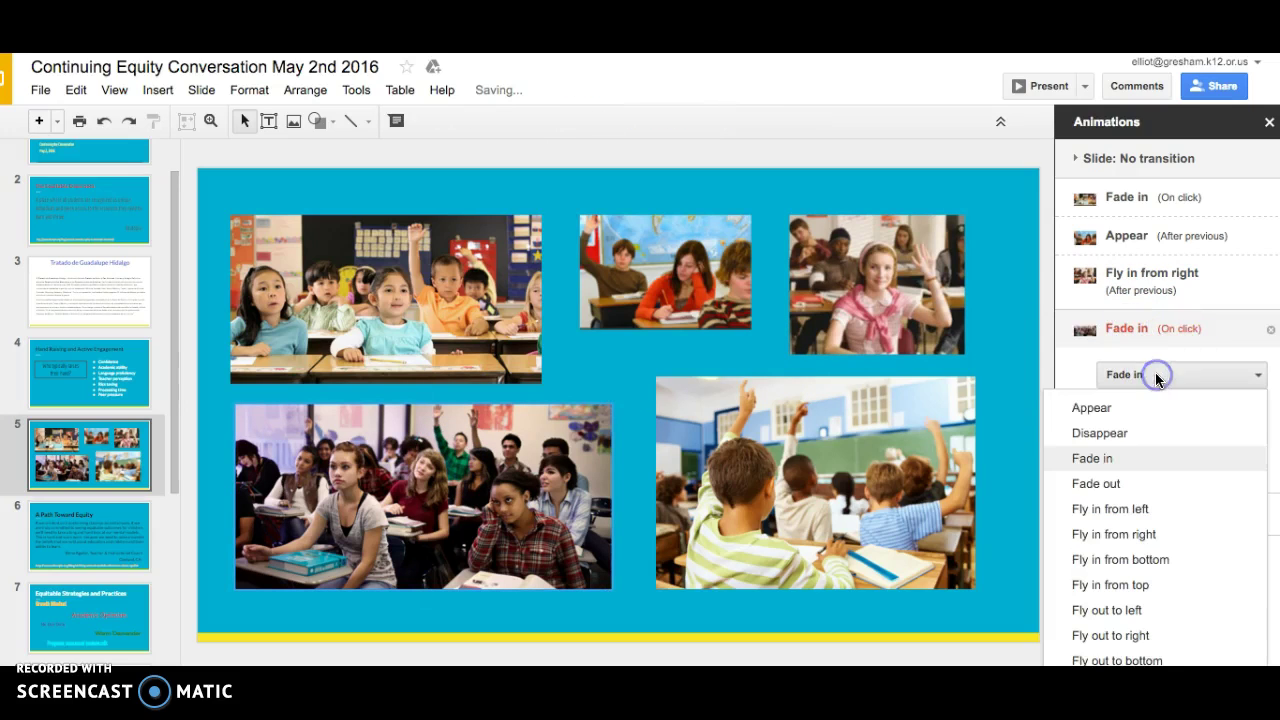
click(1110, 508)
click(1192, 413)
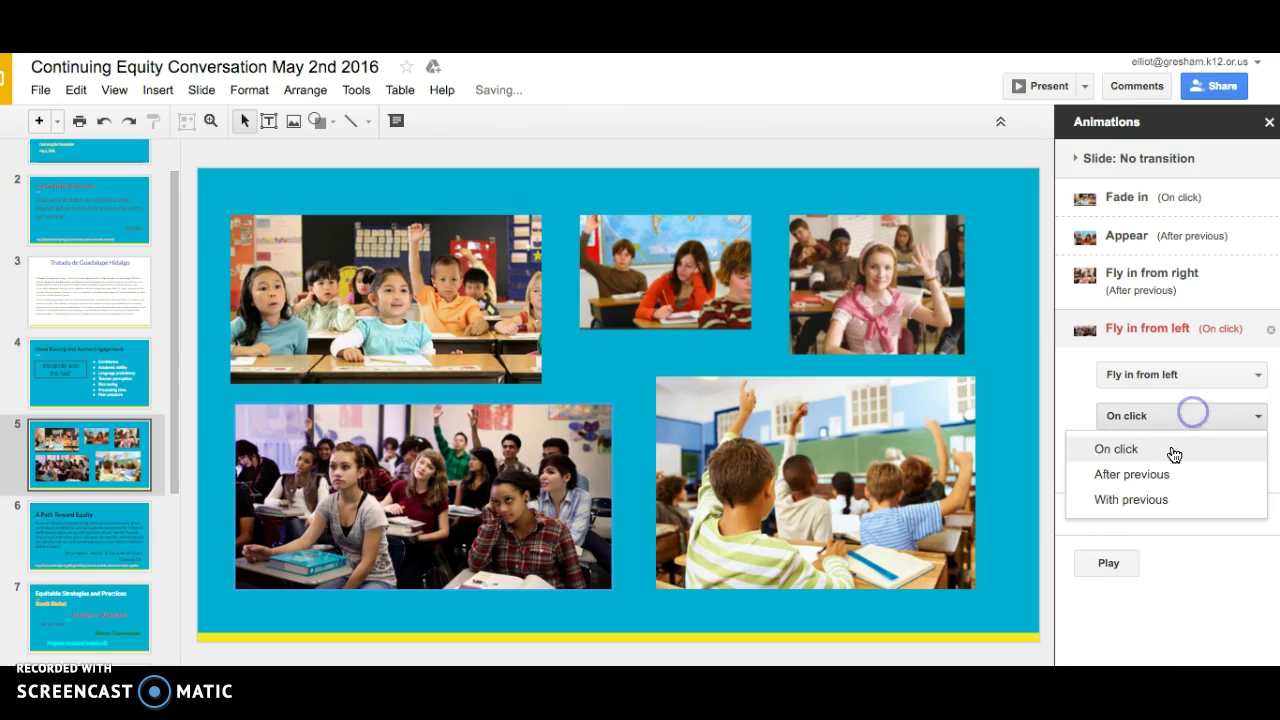
click(1155, 476)
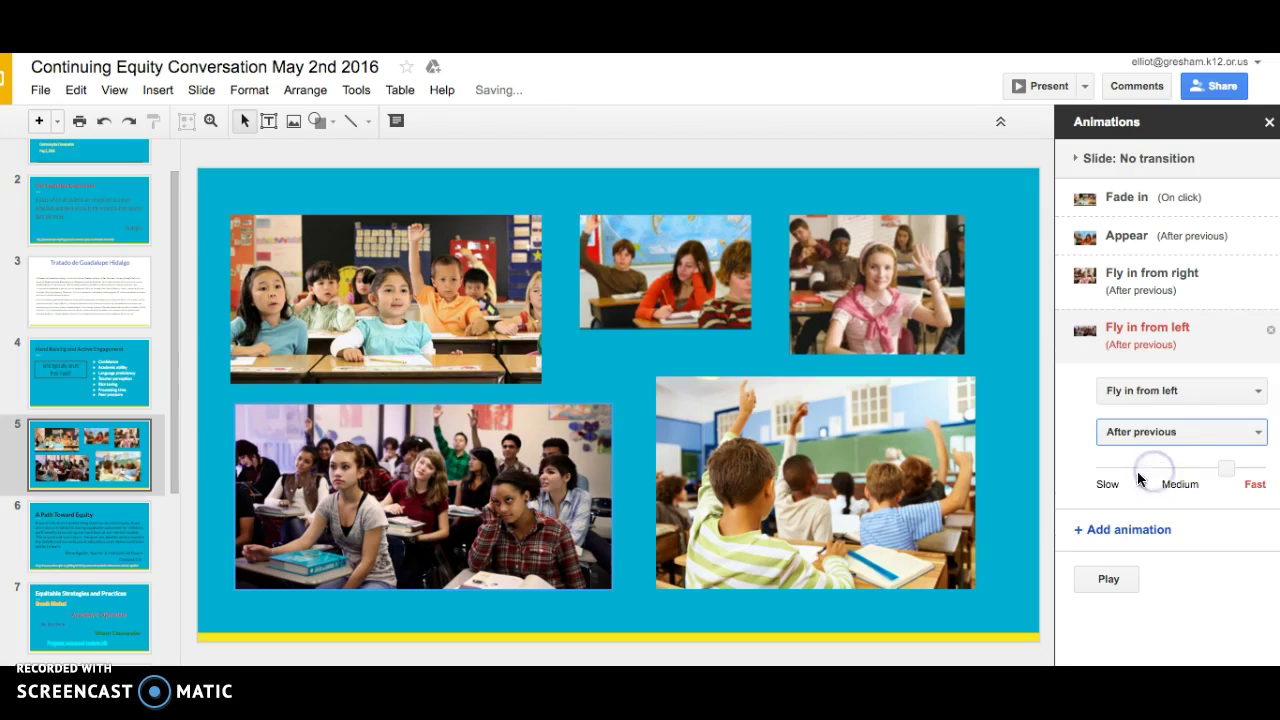
click(1209, 484)
drag(1209, 484, 1196, 480)
Step: Give the bottom-right photo Fly in from right, After previous, at Medium speed
click(815, 510)
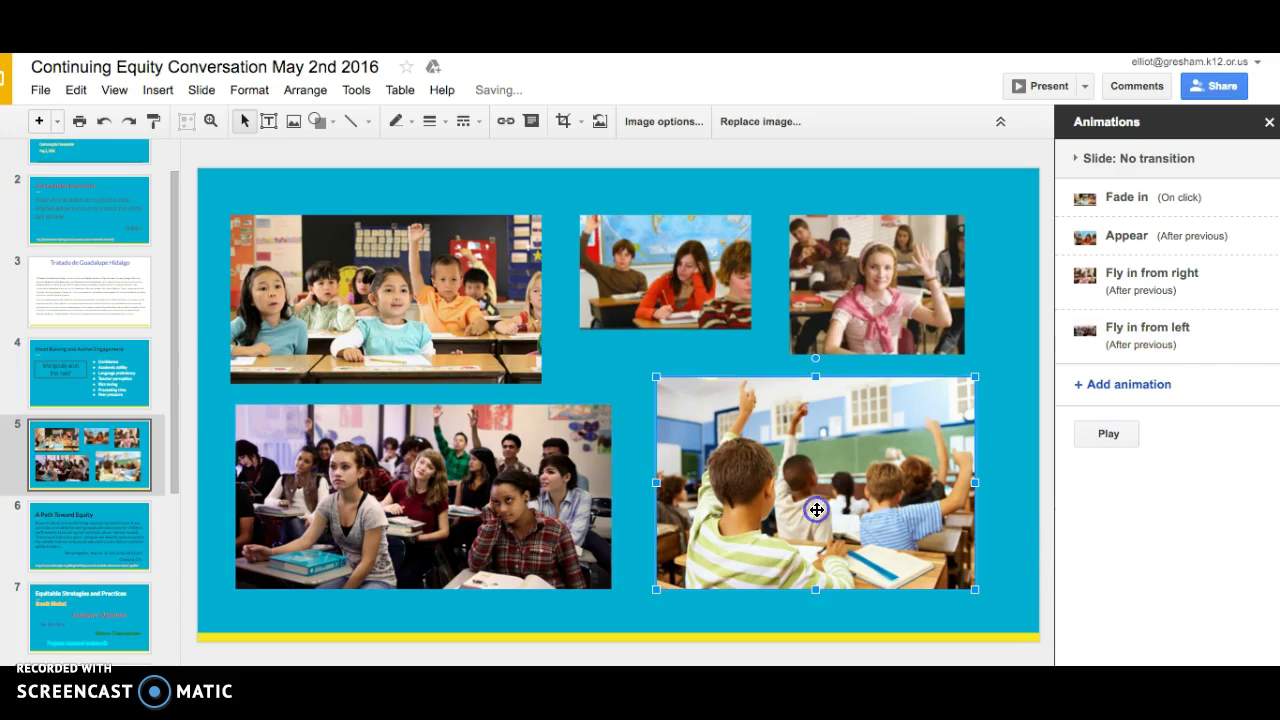
click(1128, 388)
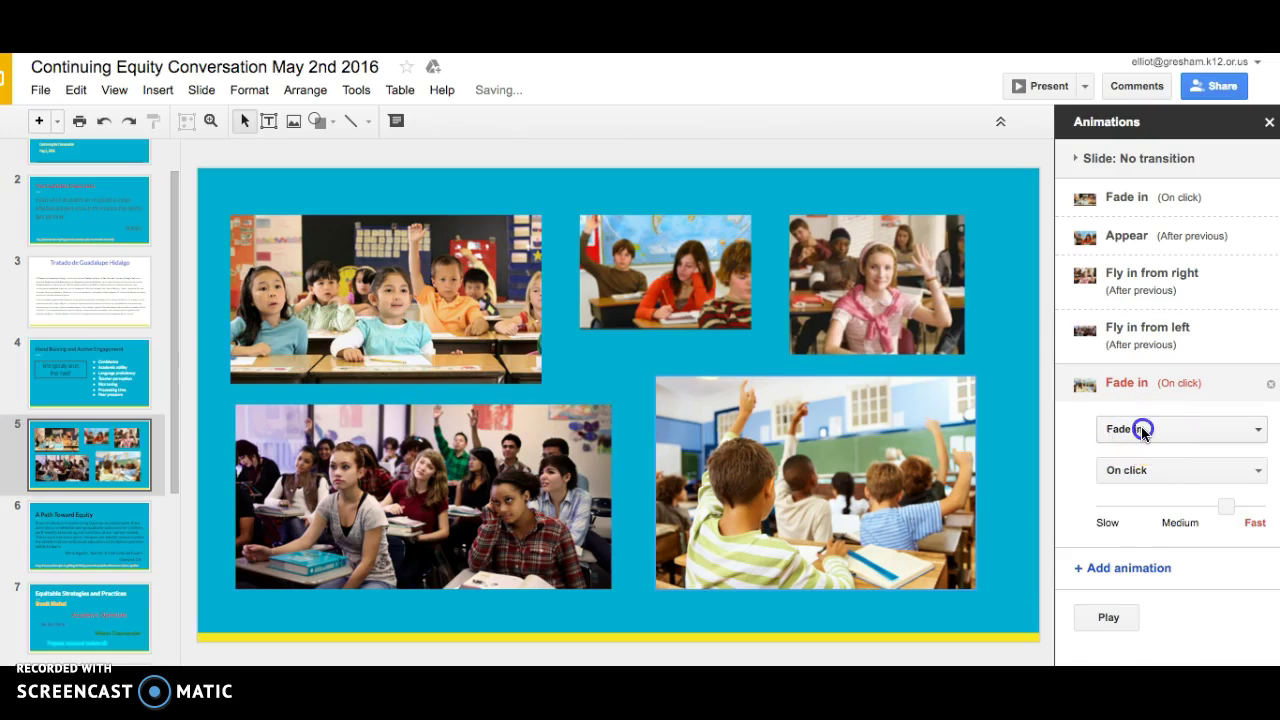
click(1142, 430)
click(1094, 589)
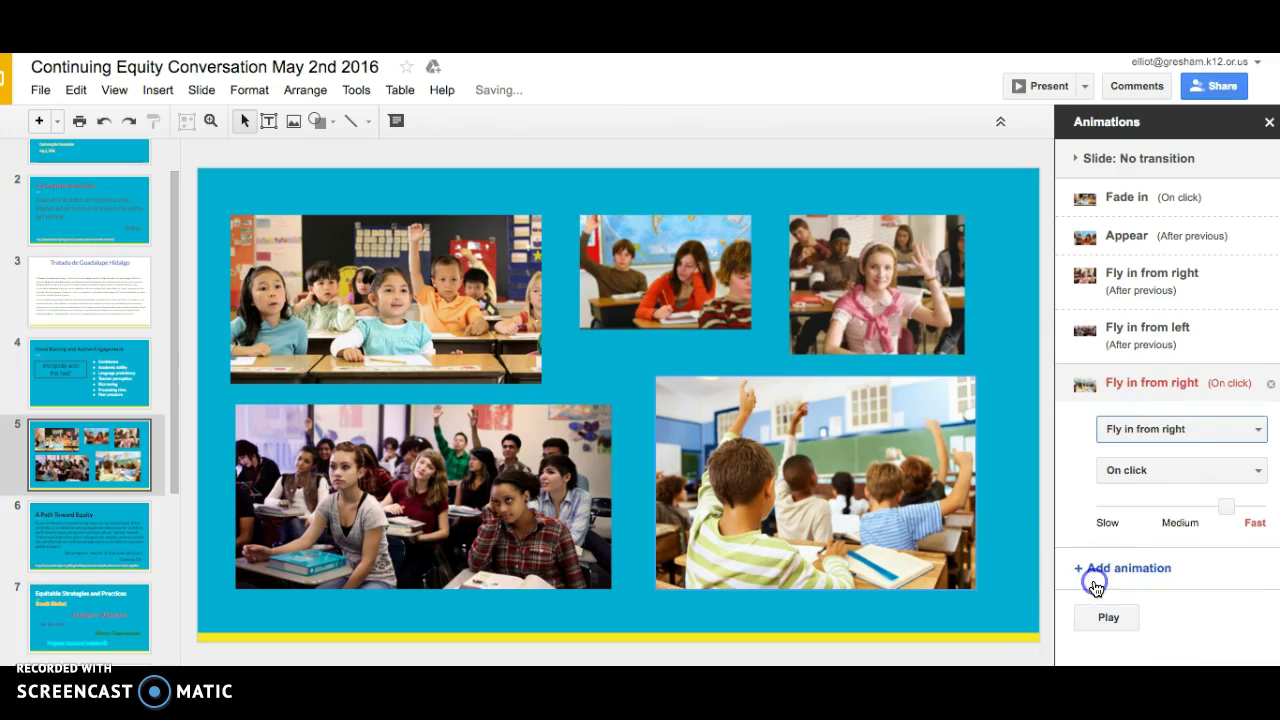
click(1169, 469)
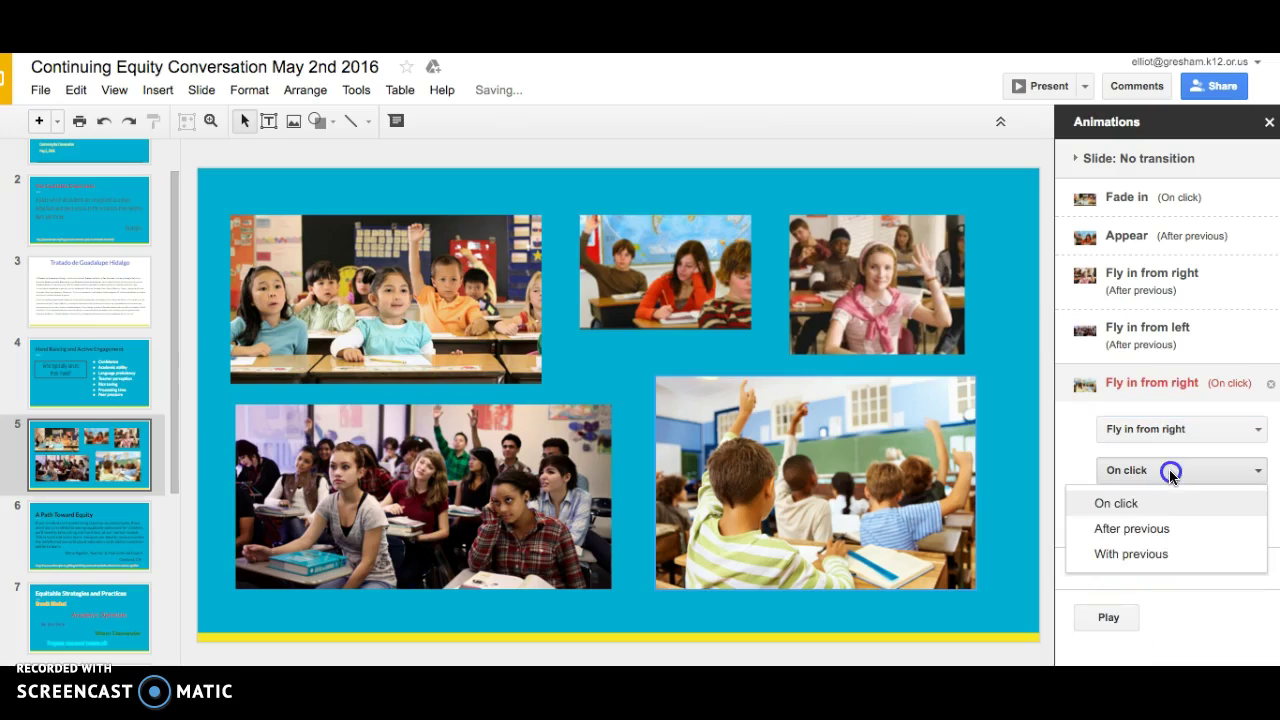
click(1146, 527)
drag(1227, 522, 1197, 523)
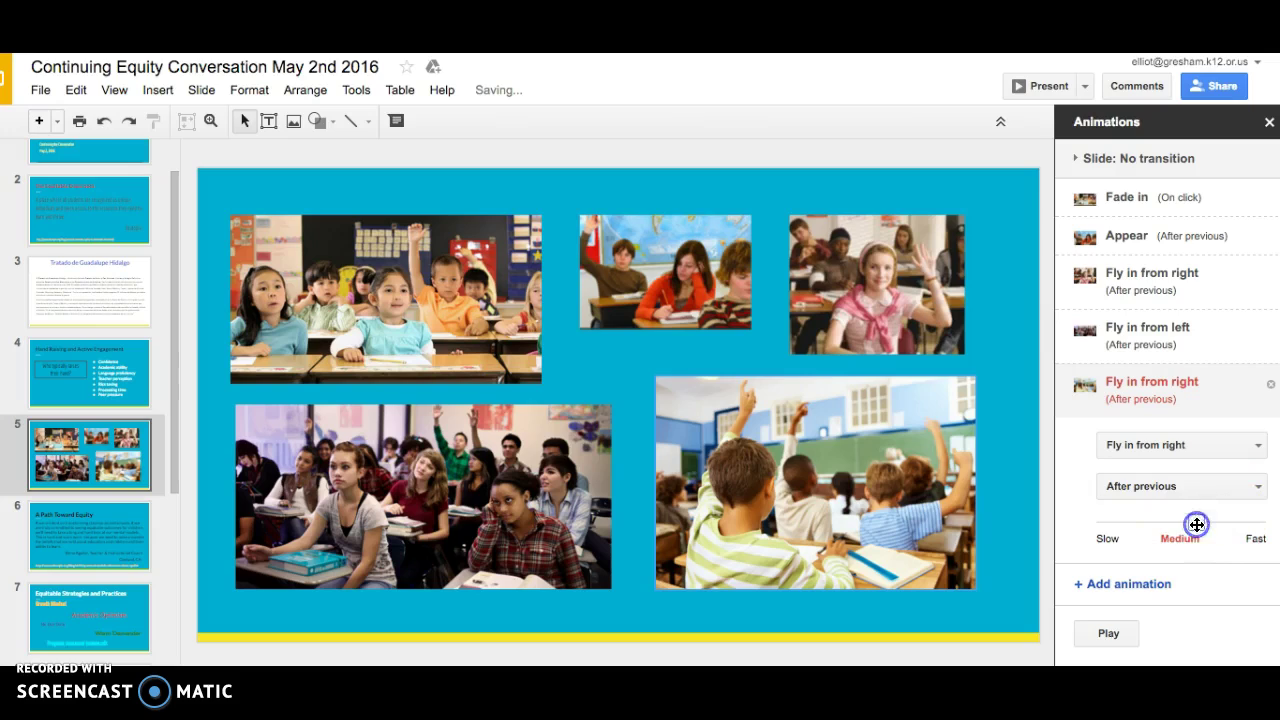
Step: Preview slide 5's animations, advancing until all five classroom photos have appeared
click(1108, 633)
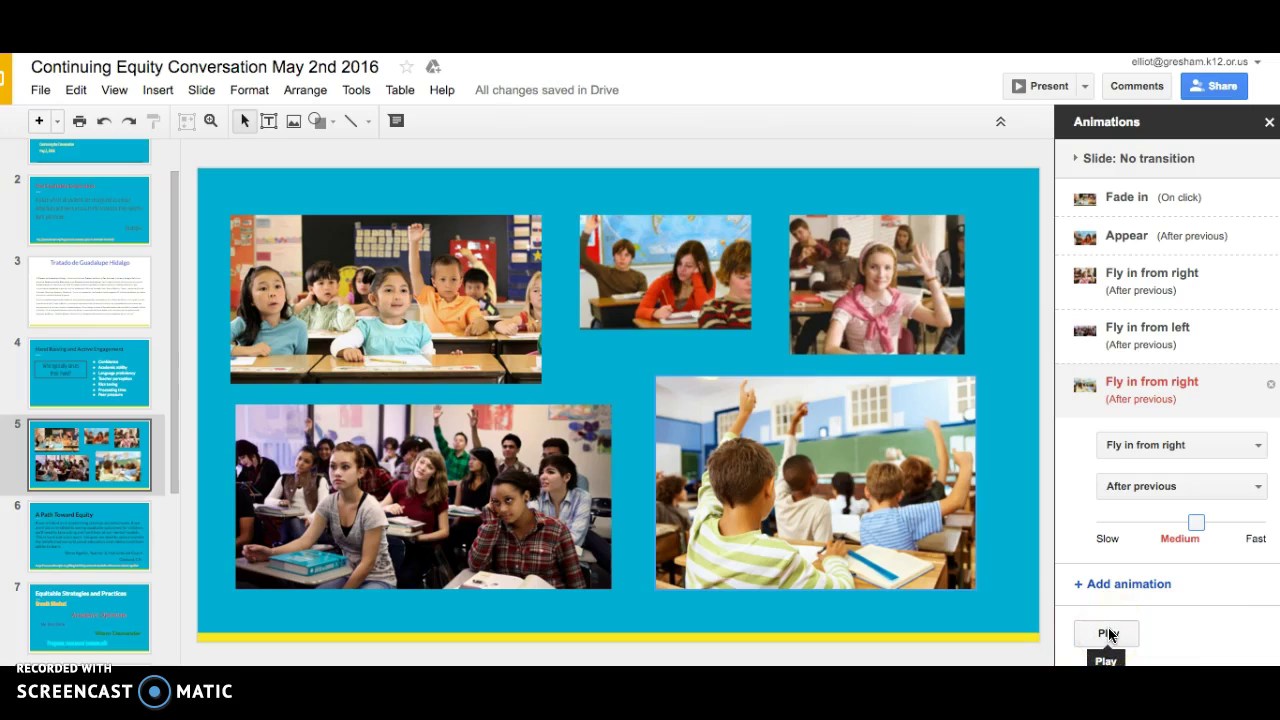
click(1108, 633)
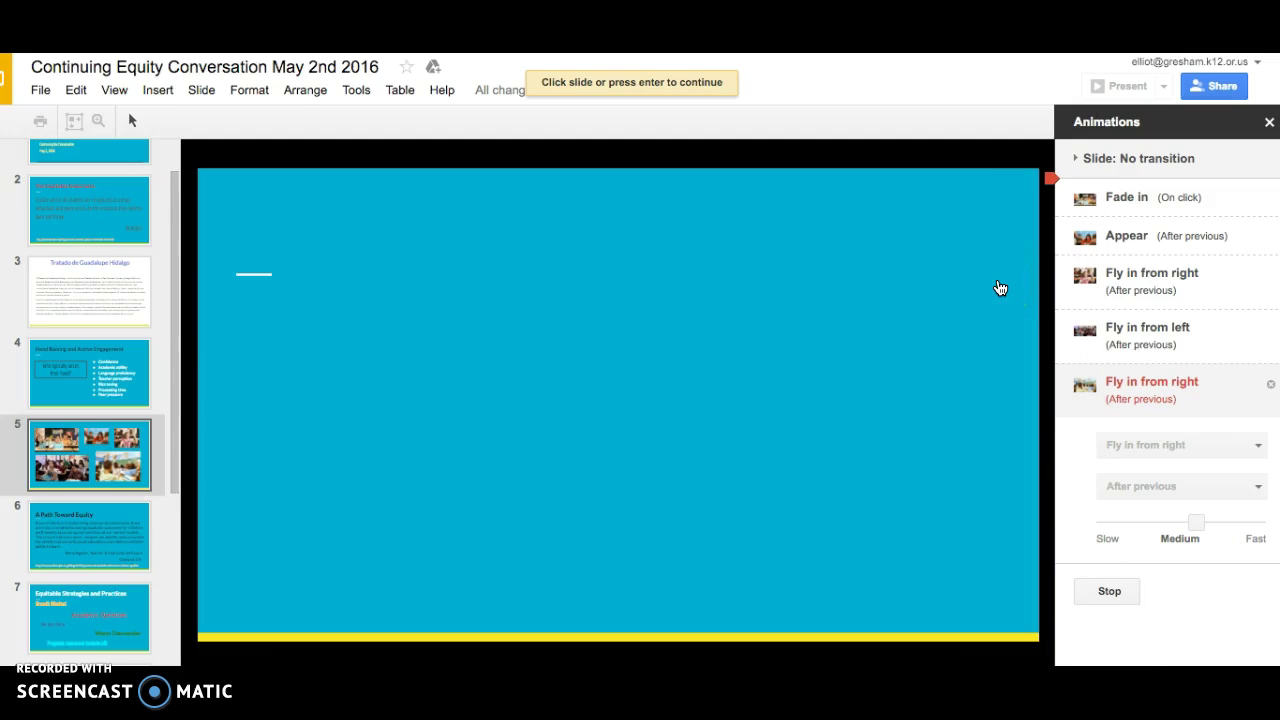
click(1000, 288)
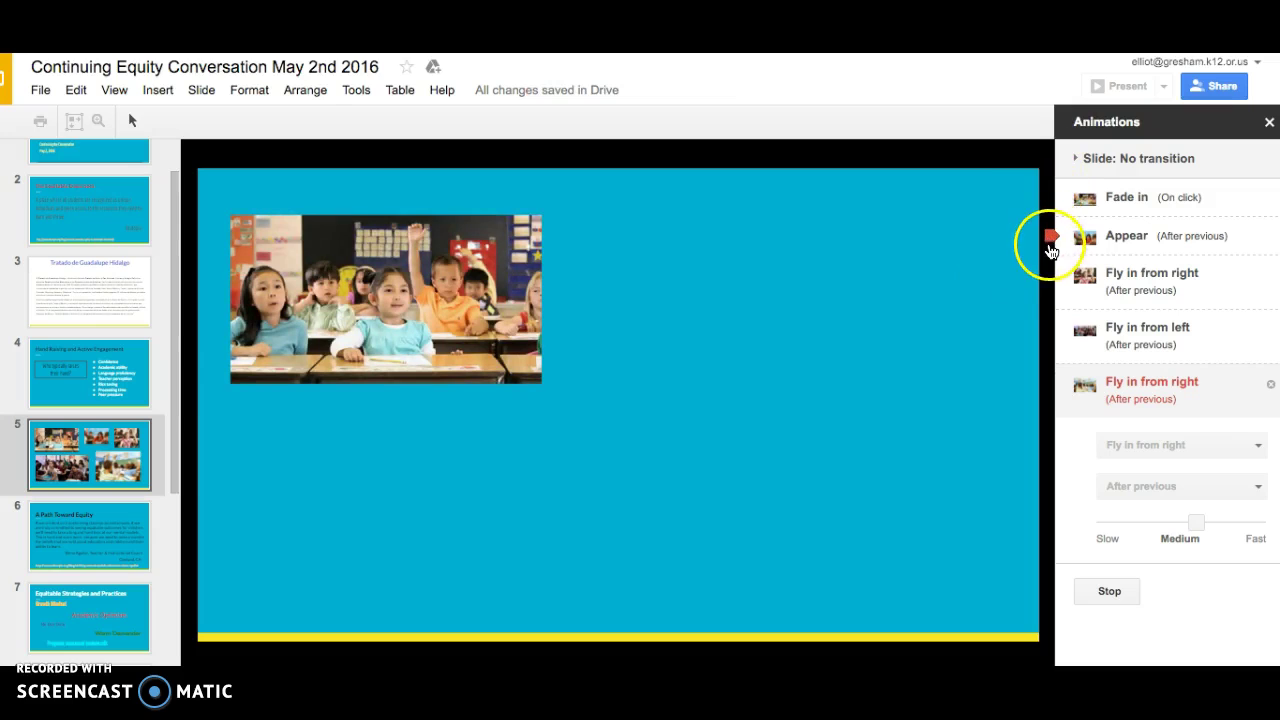
click(1051, 257)
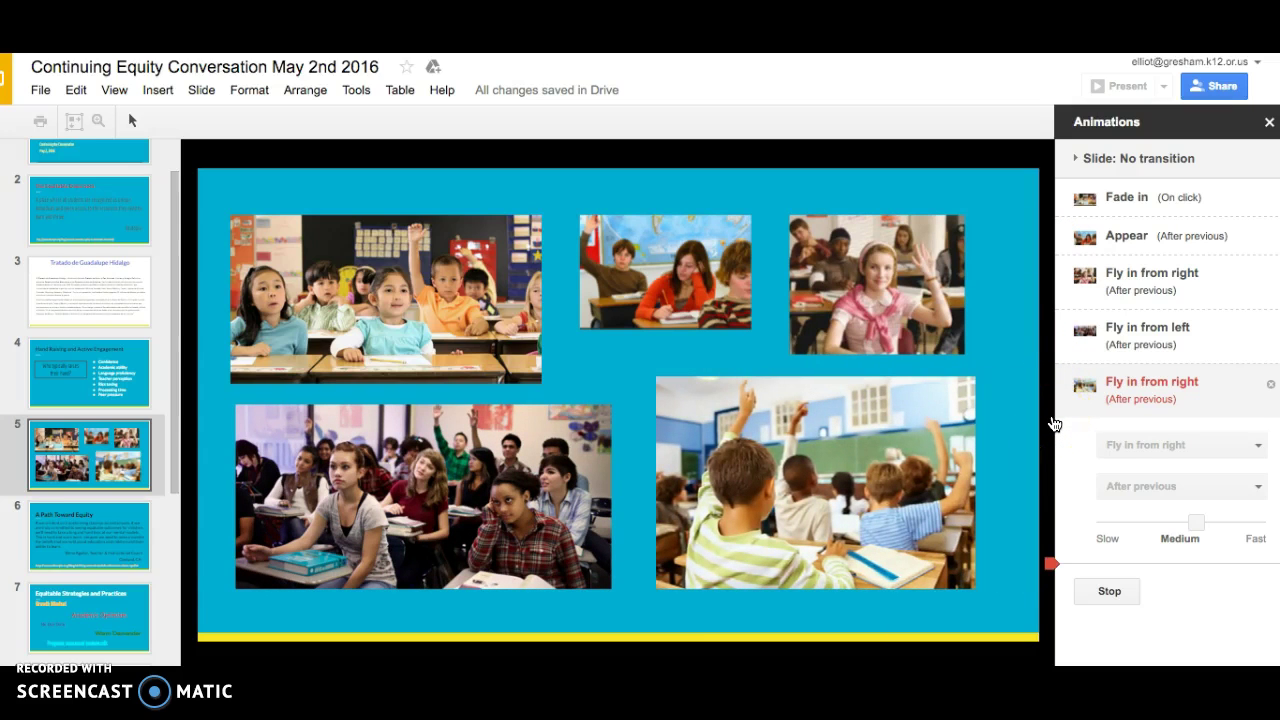
click(1052, 398)
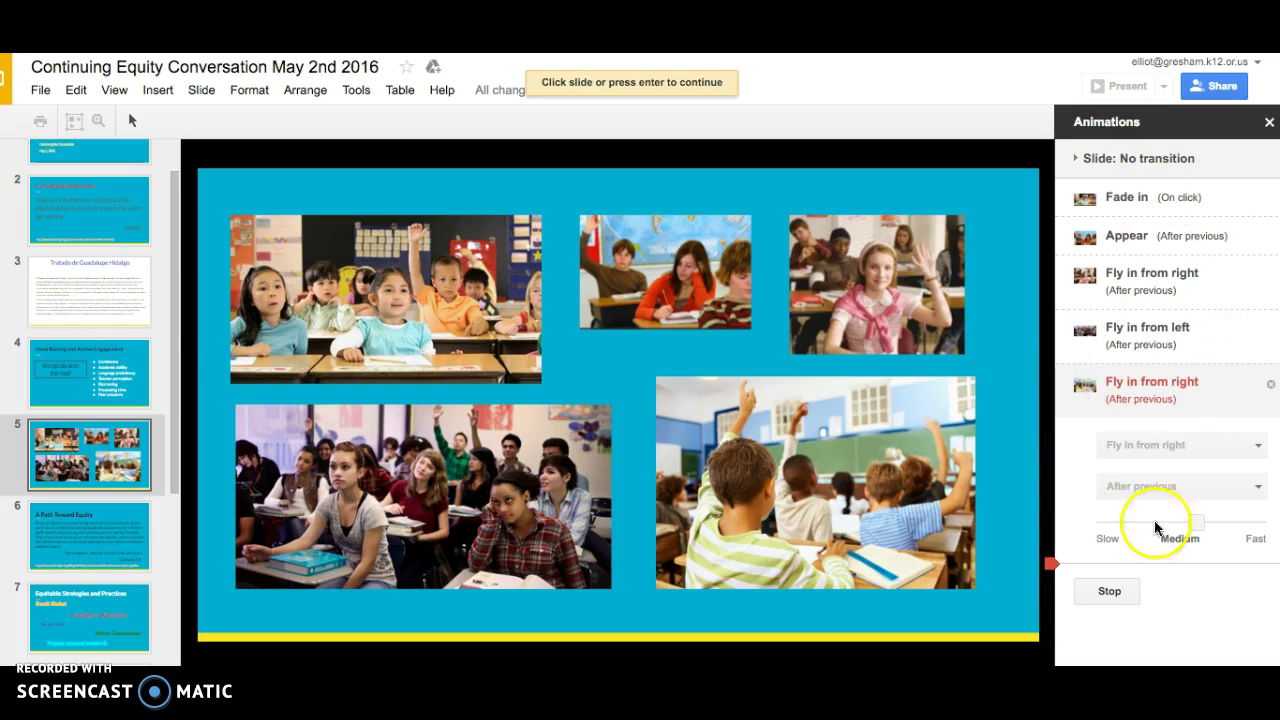
click(1137, 277)
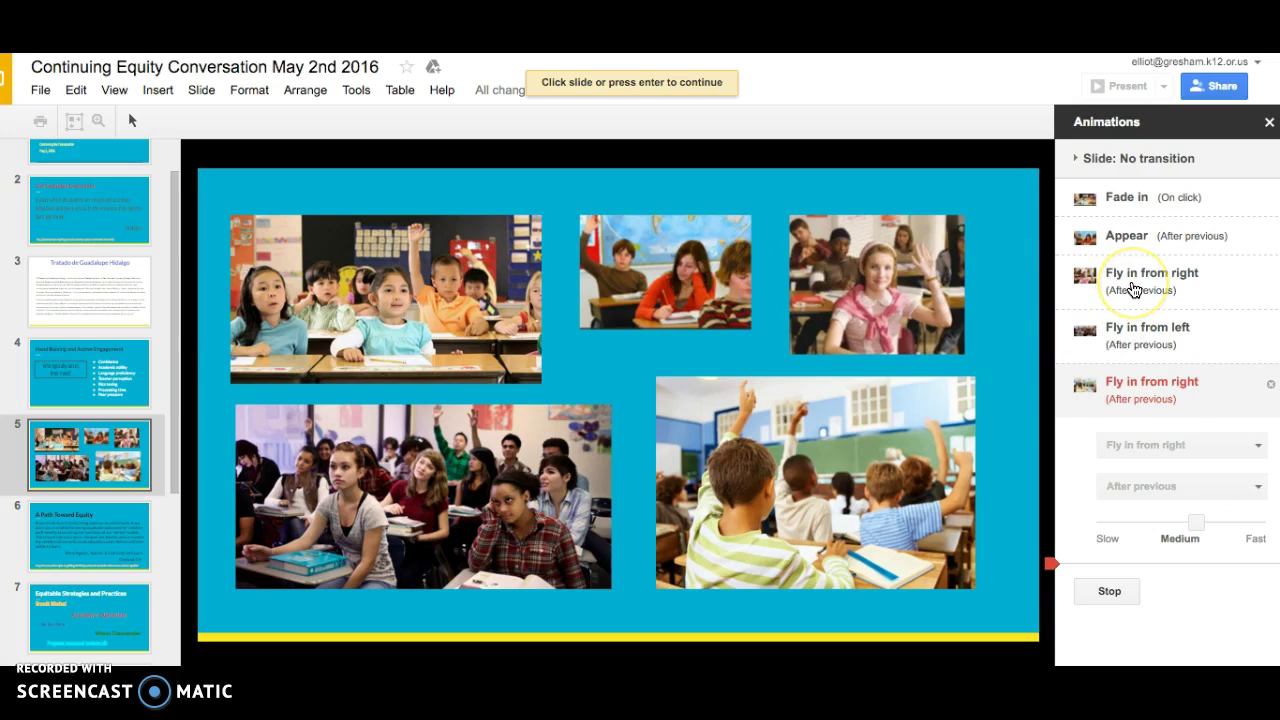
Step: Move the first Fly in from right animation above Appear, then preview and stop
click(1133, 287)
drag(1133, 287, 1131, 238)
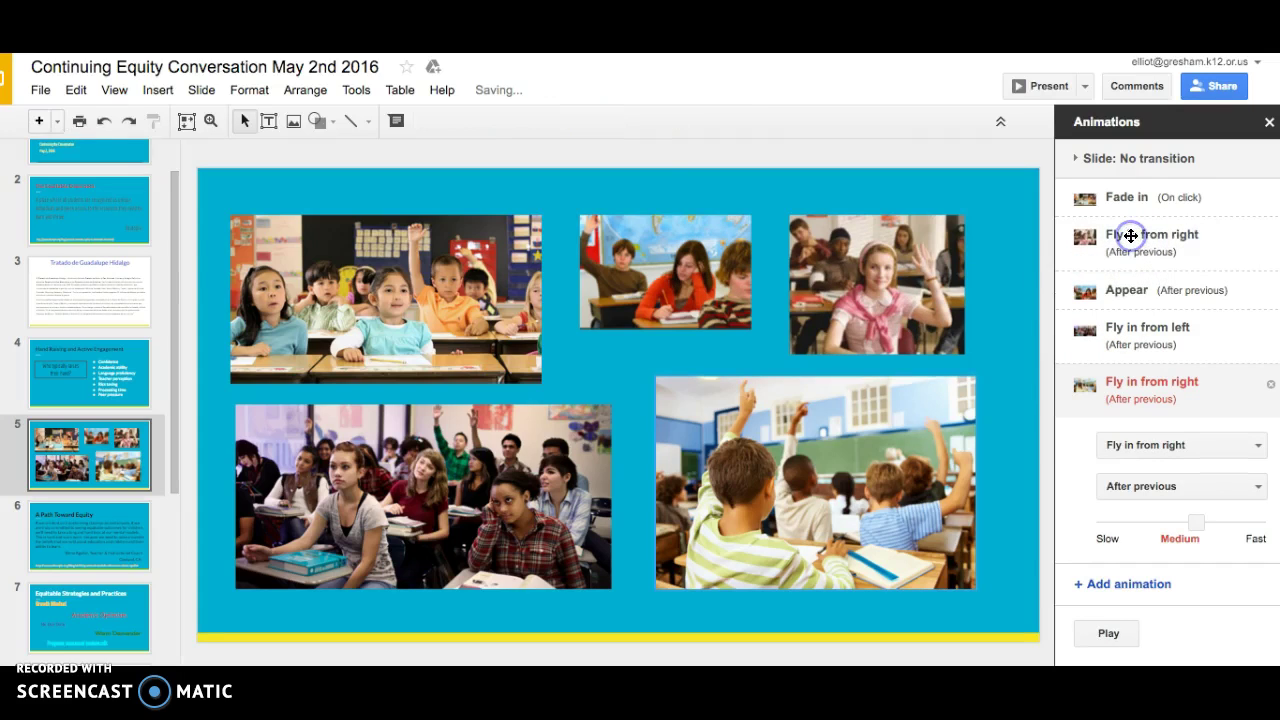
click(1105, 635)
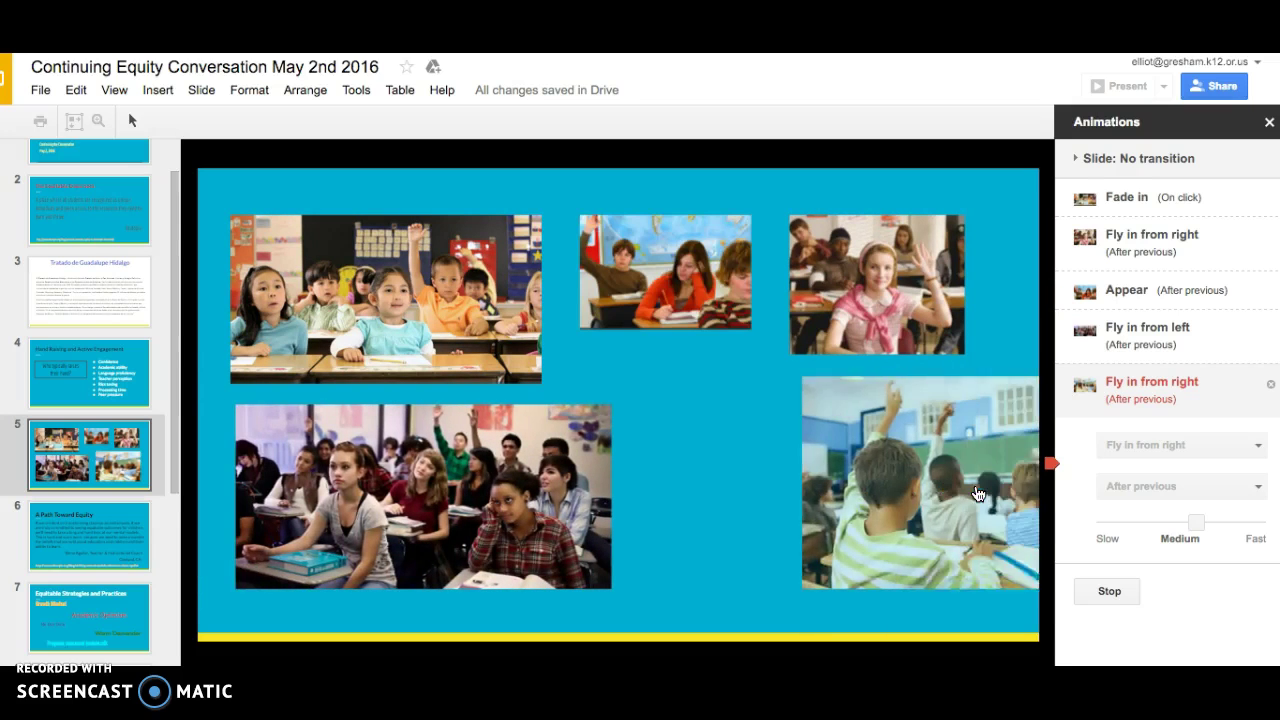
click(1108, 591)
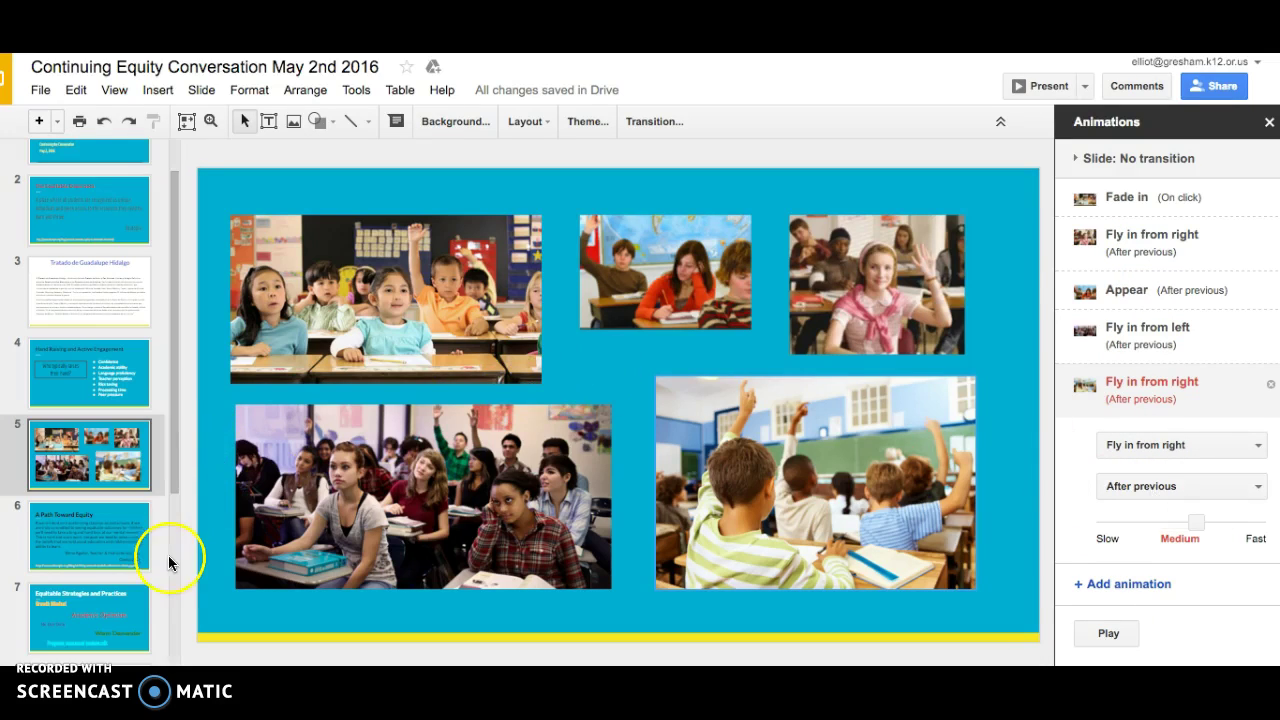
Step: Give the slide 7 title a Fade in, After previous, by paragraph, at Fast speed
click(101, 612)
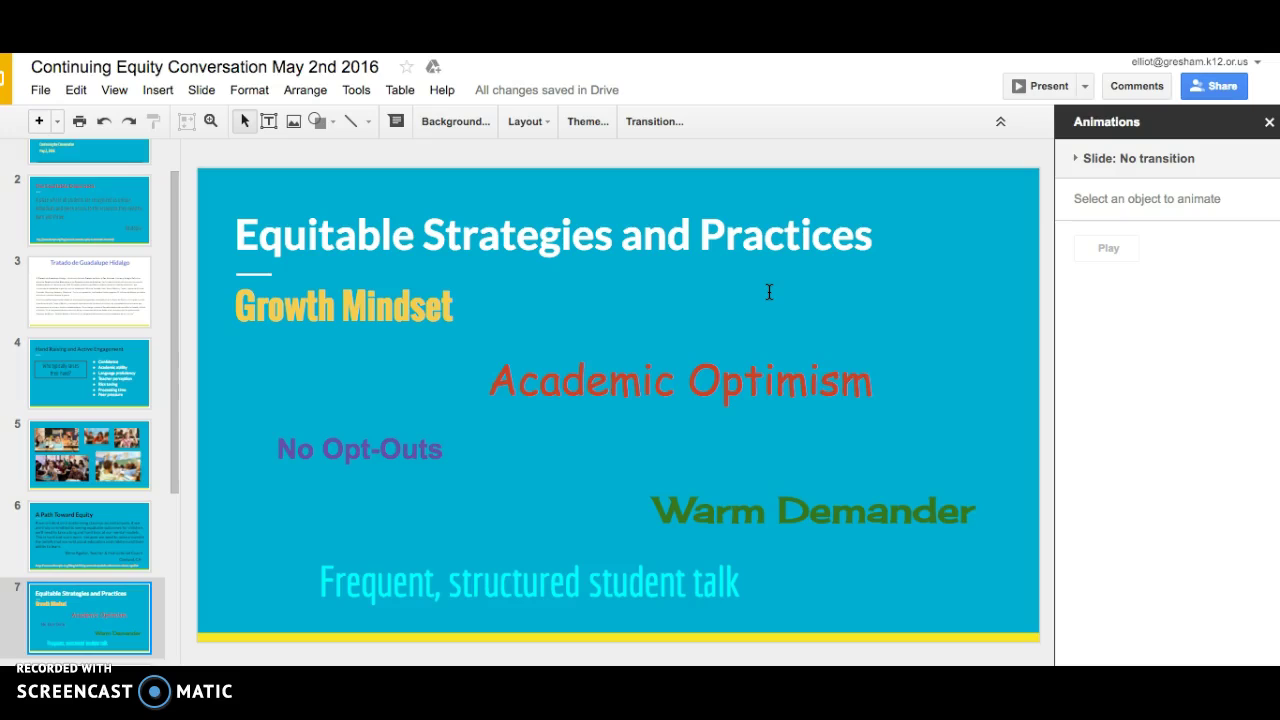
click(720, 222)
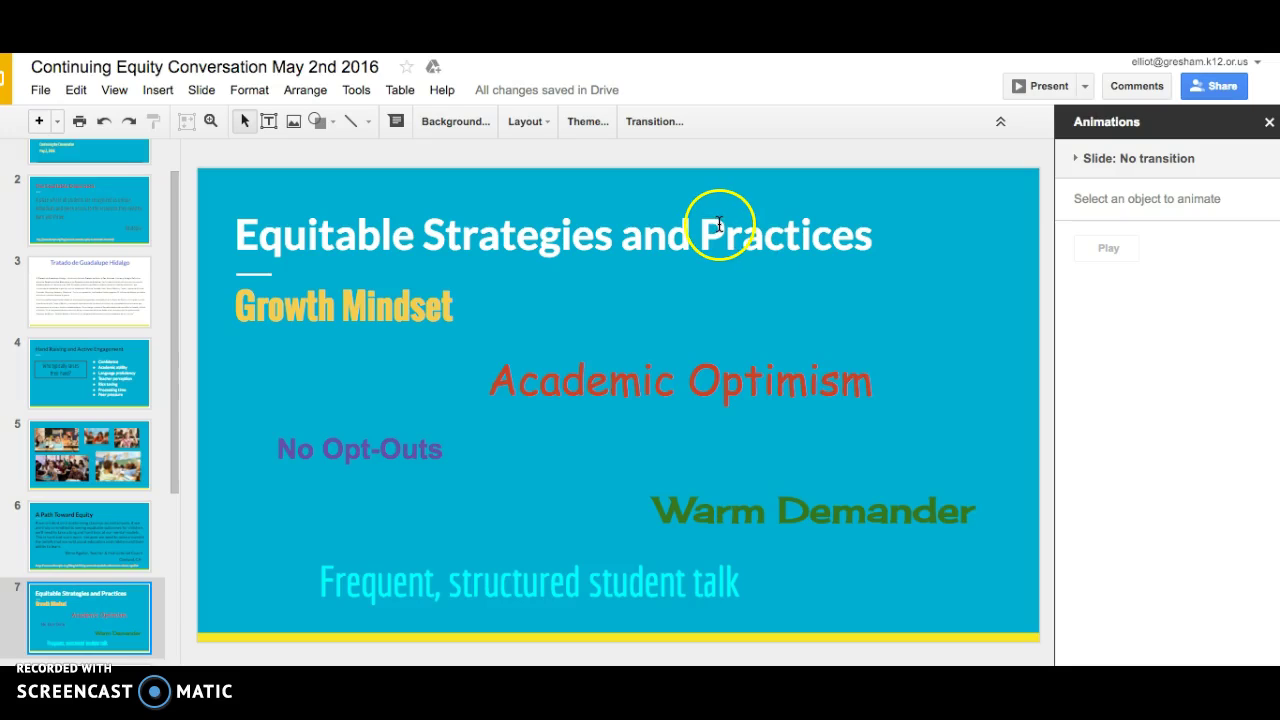
click(712, 322)
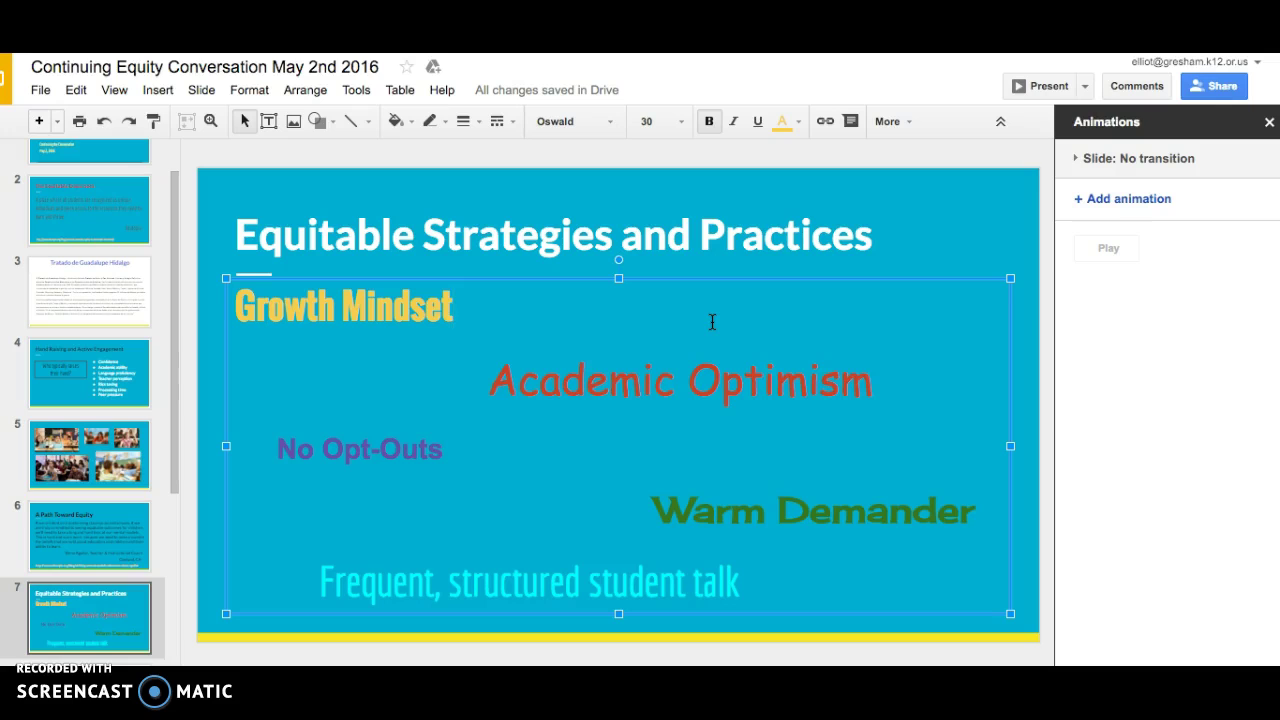
click(720, 224)
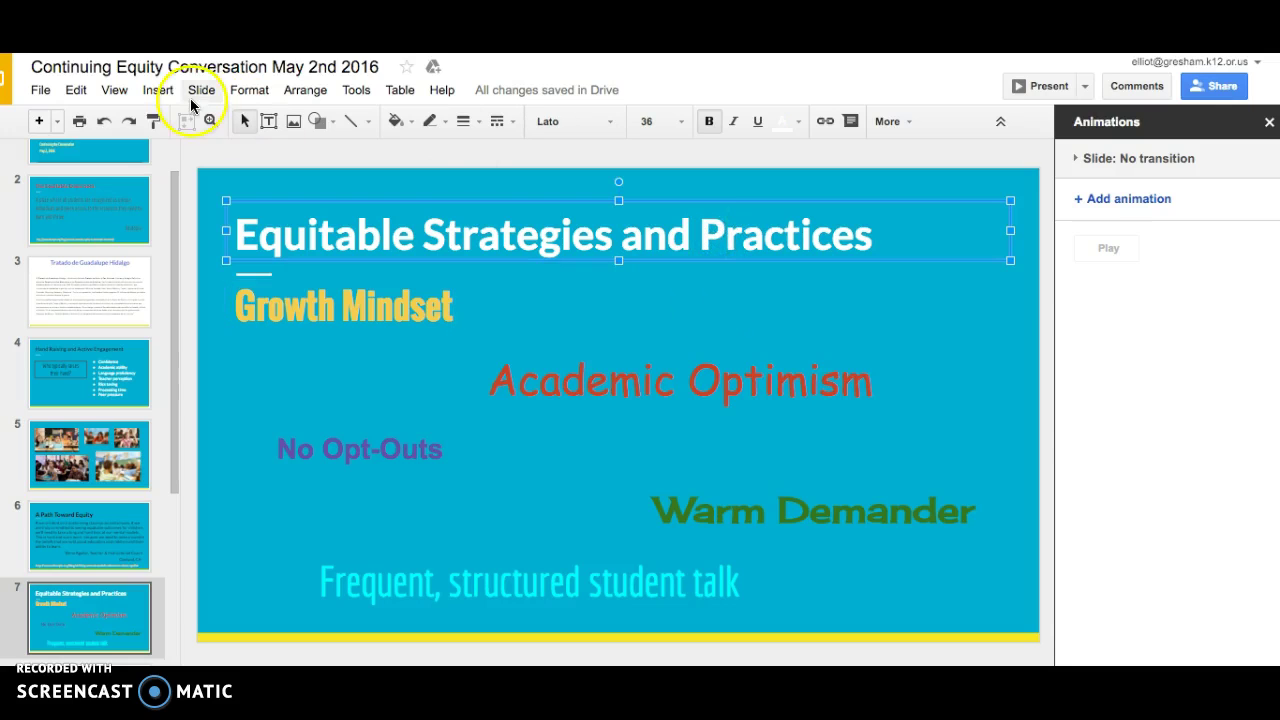
click(157, 89)
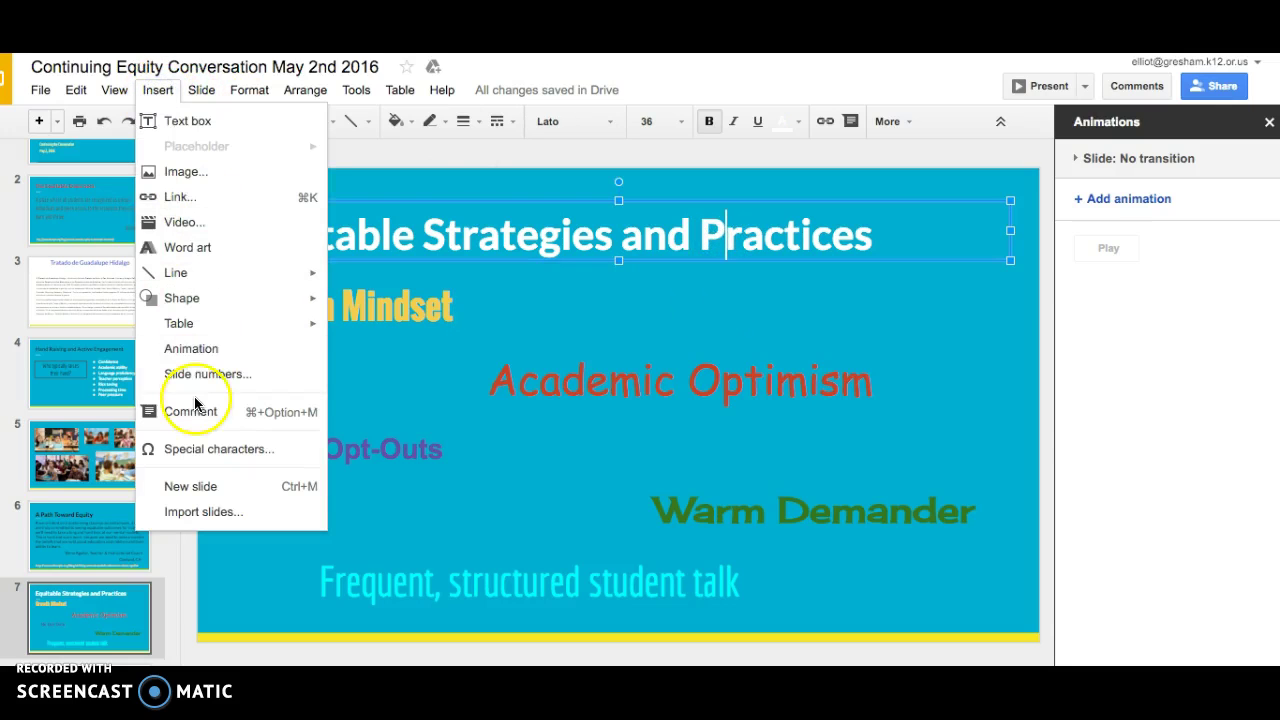
click(192, 347)
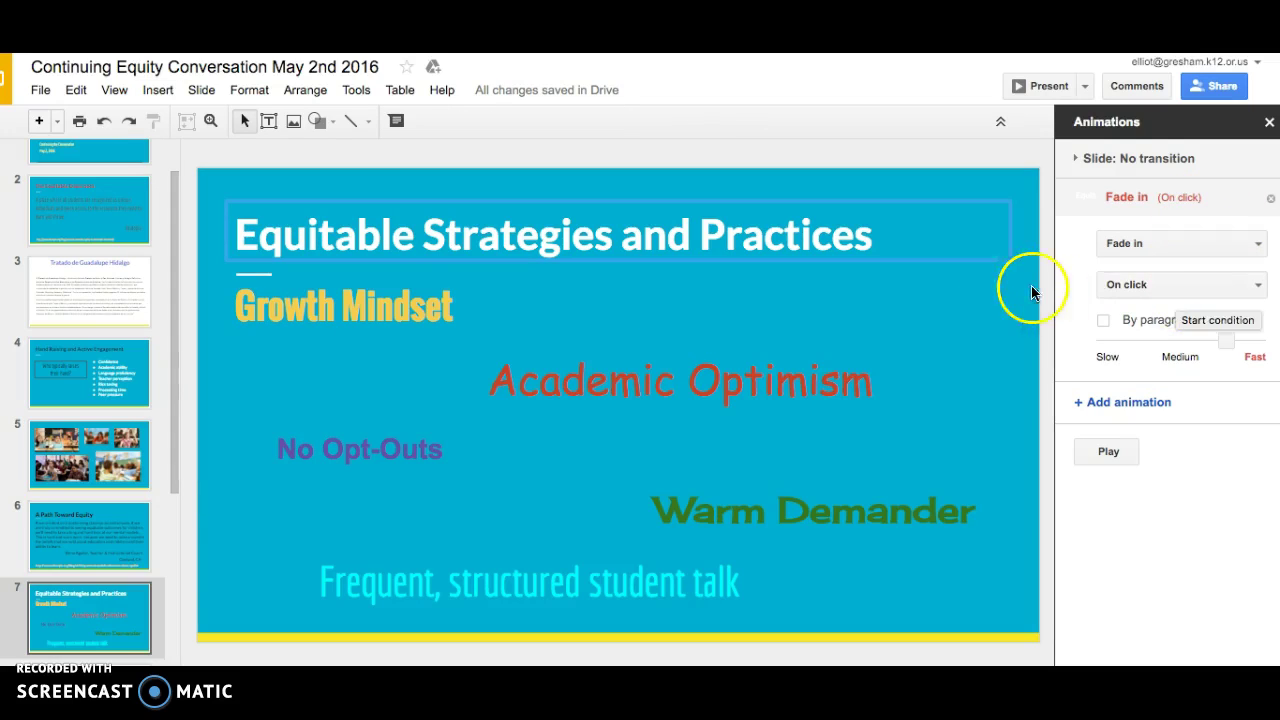
click(1170, 283)
click(1131, 344)
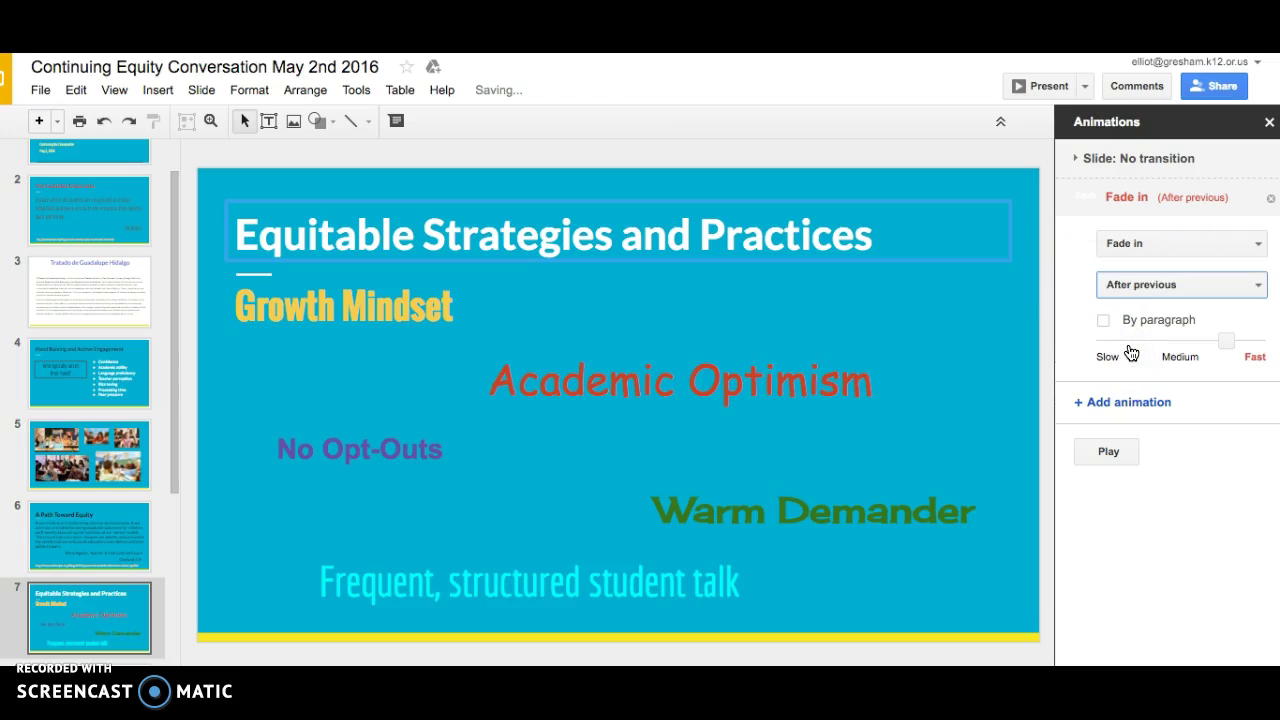
click(1102, 321)
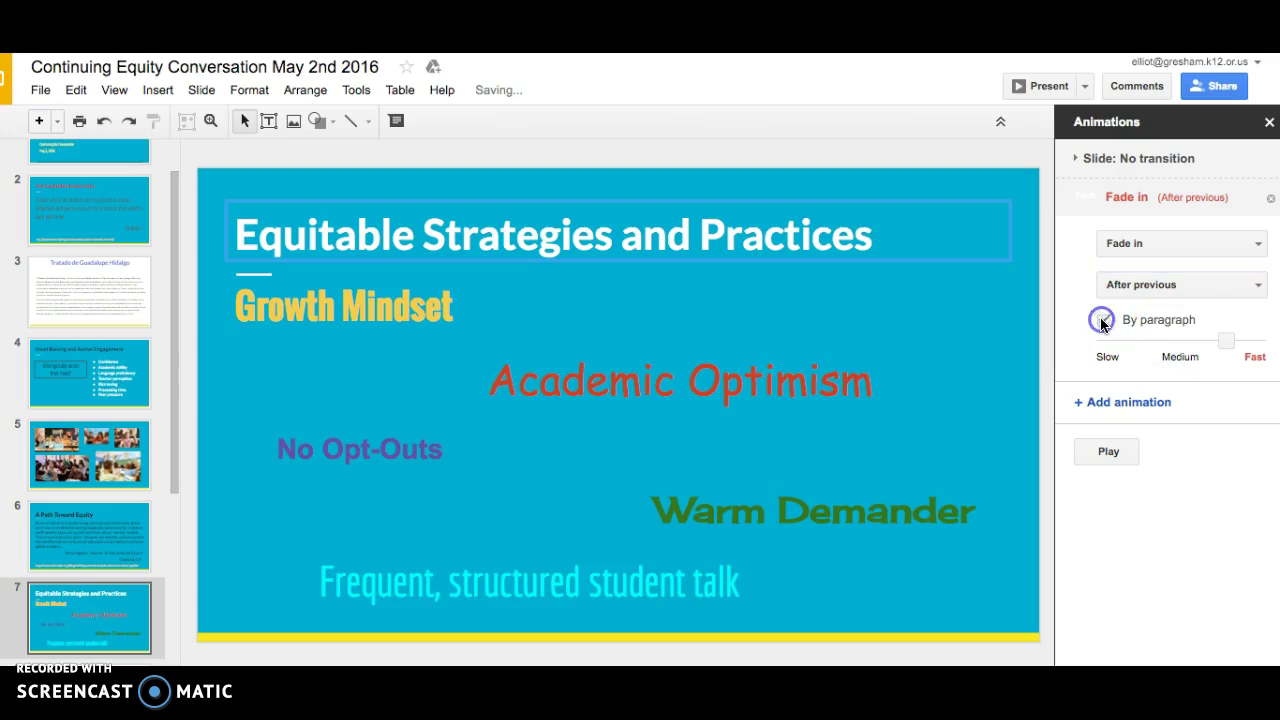
drag(1156, 309, 1225, 340)
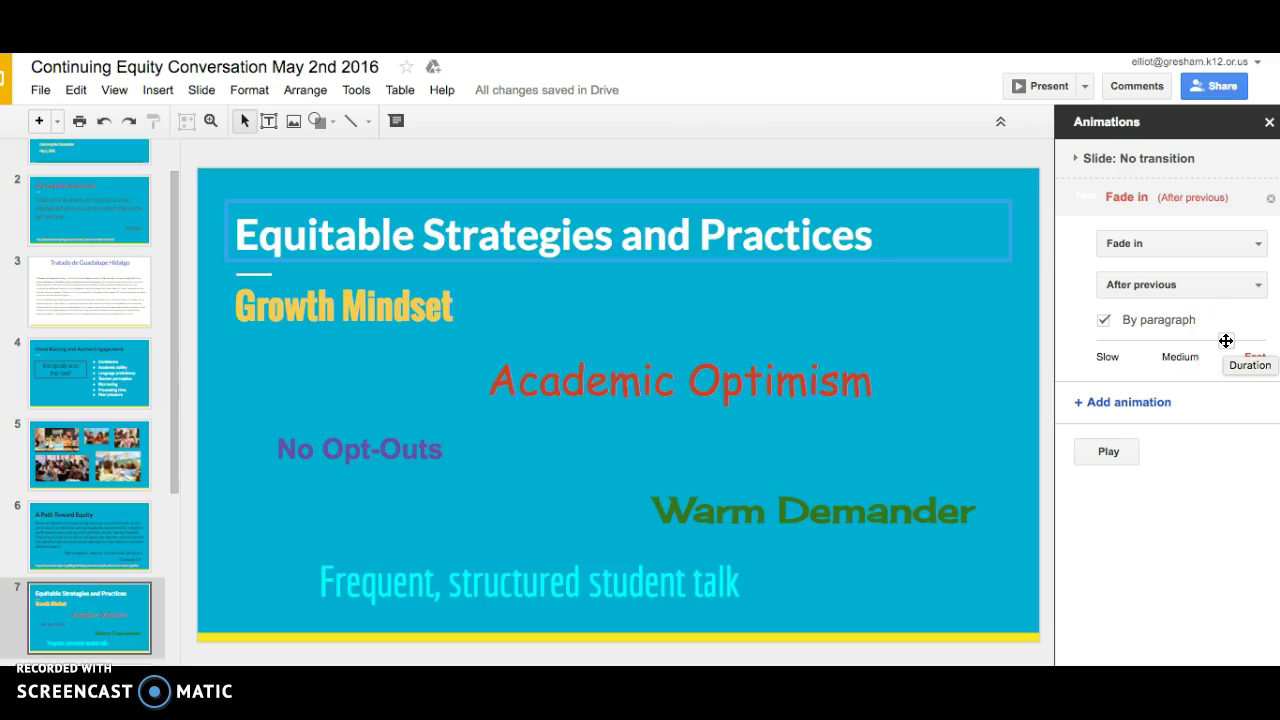
Step: Give the slide 7 body text a Zoom in animation, After previous, by paragraph
click(572, 358)
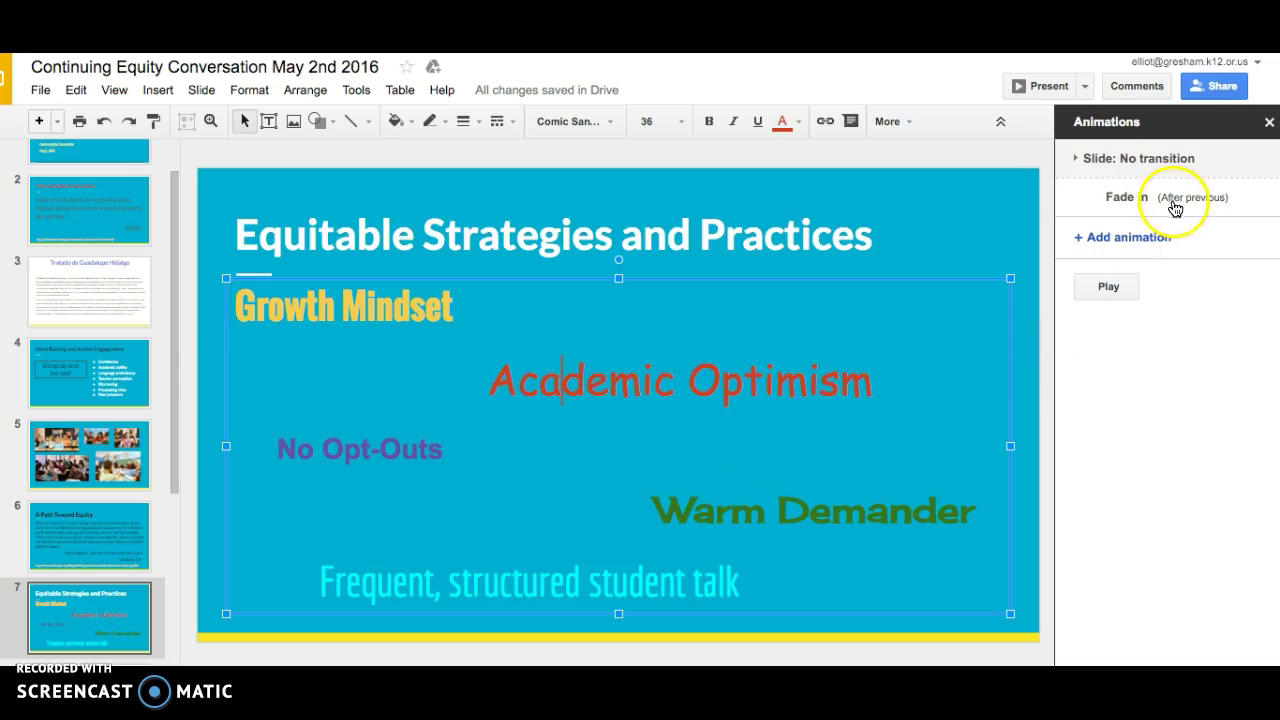
click(1149, 247)
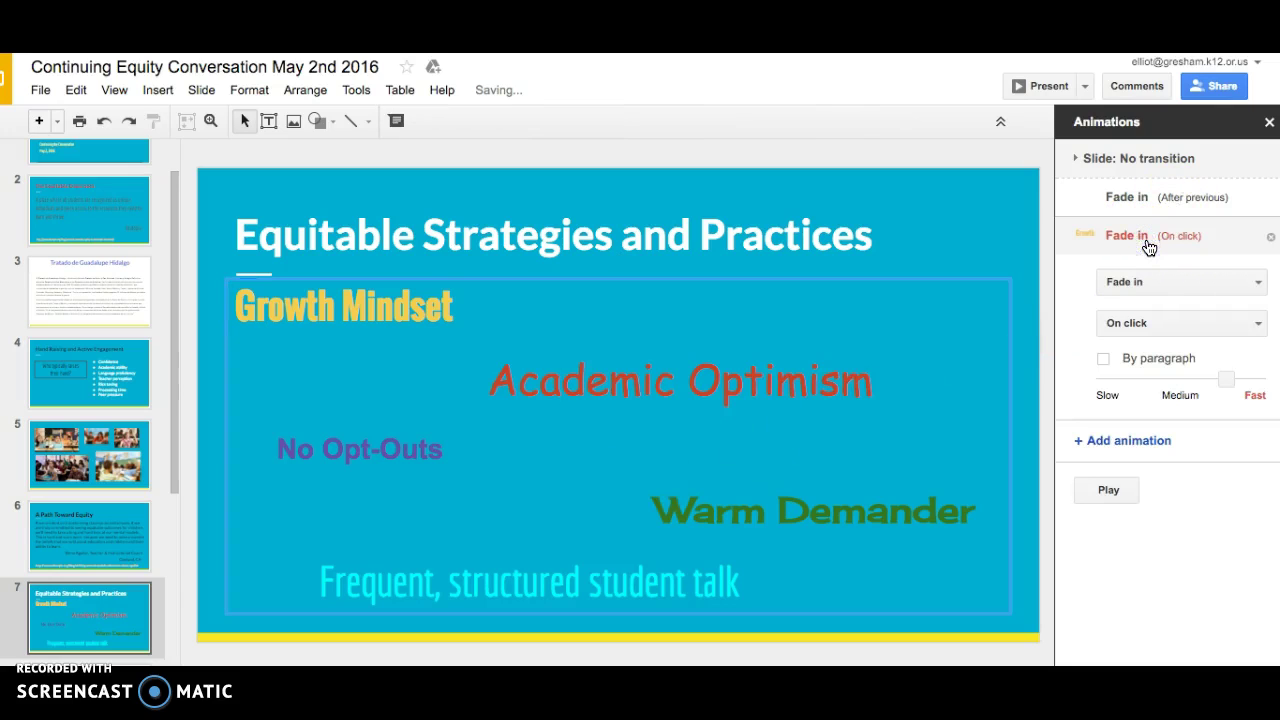
click(1163, 284)
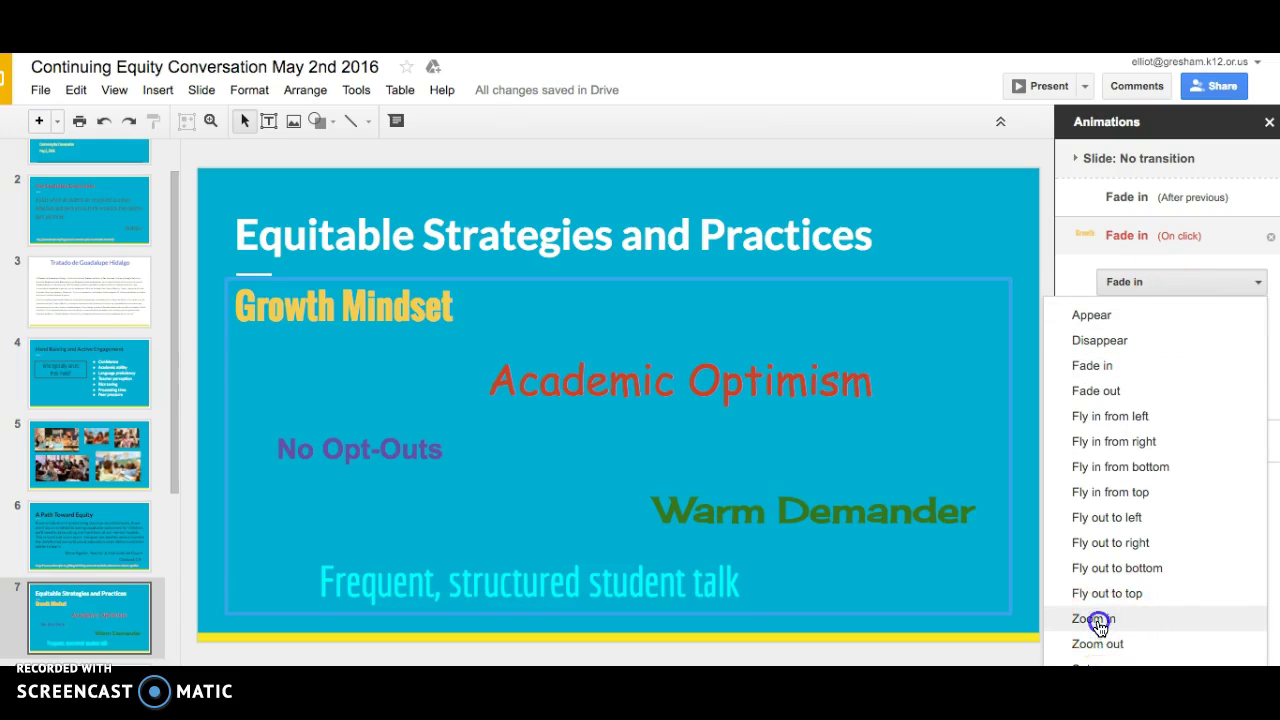
click(1100, 627)
click(1168, 323)
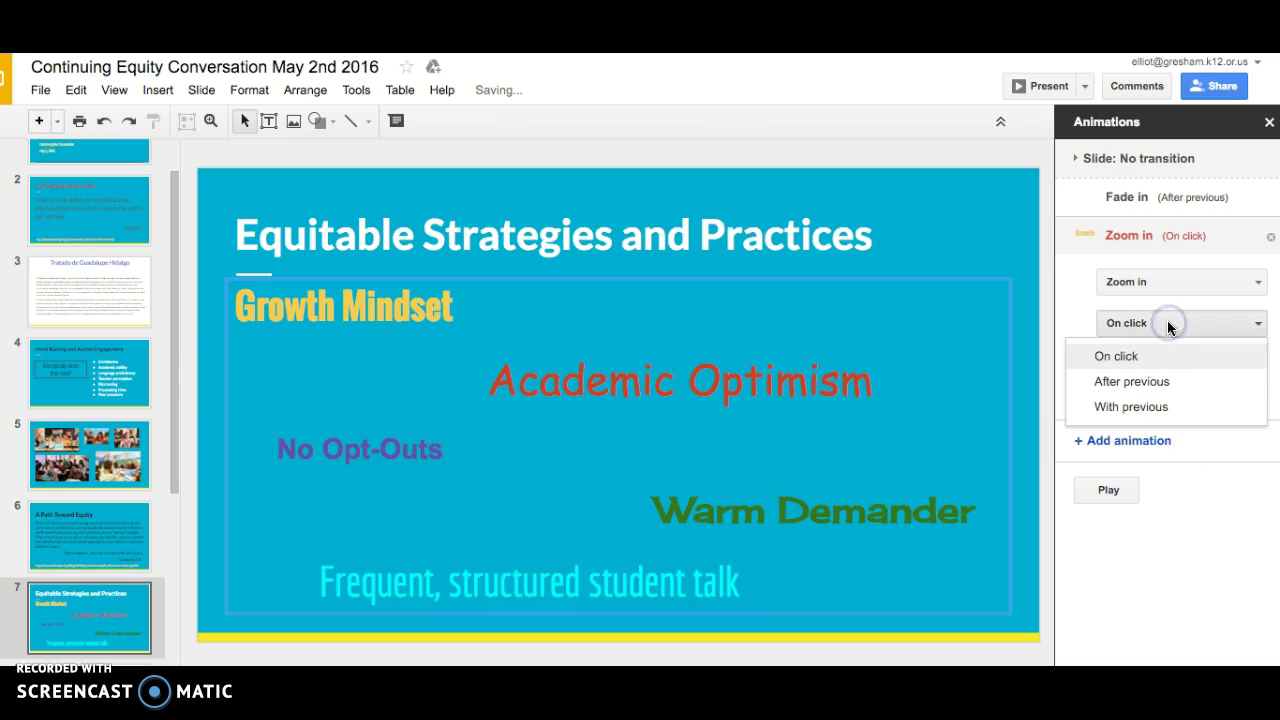
click(1151, 384)
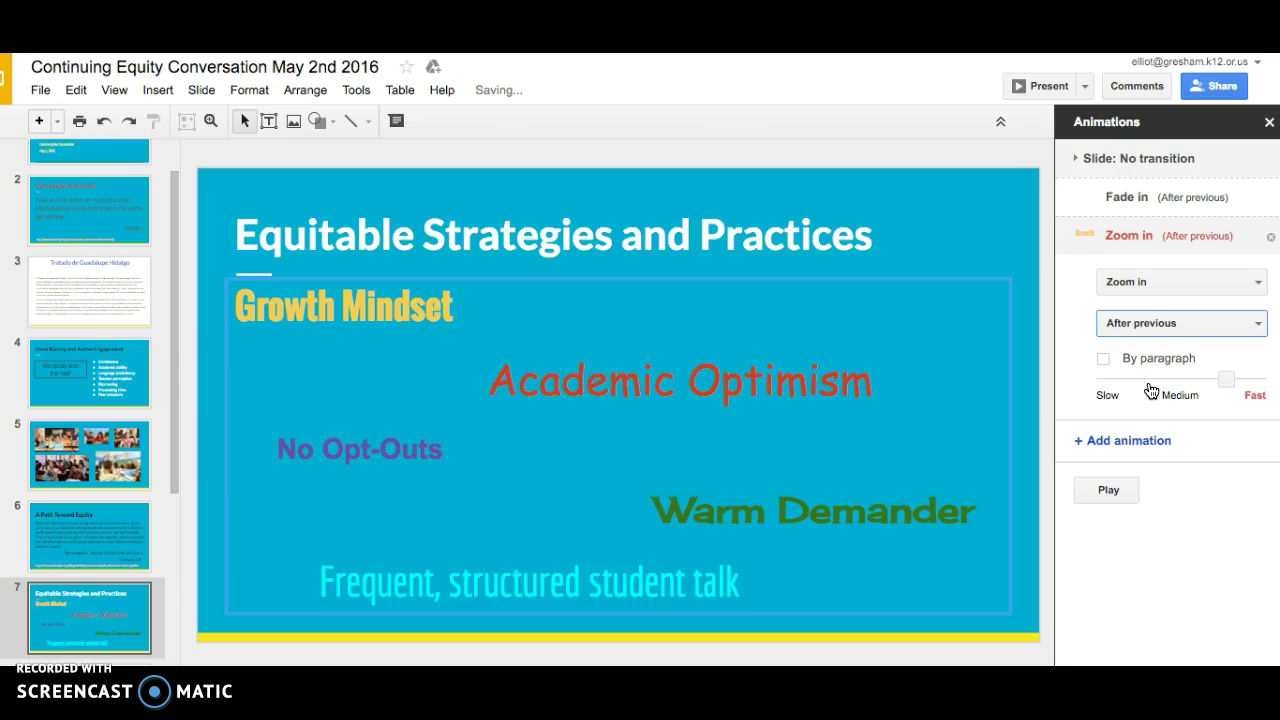
click(1103, 359)
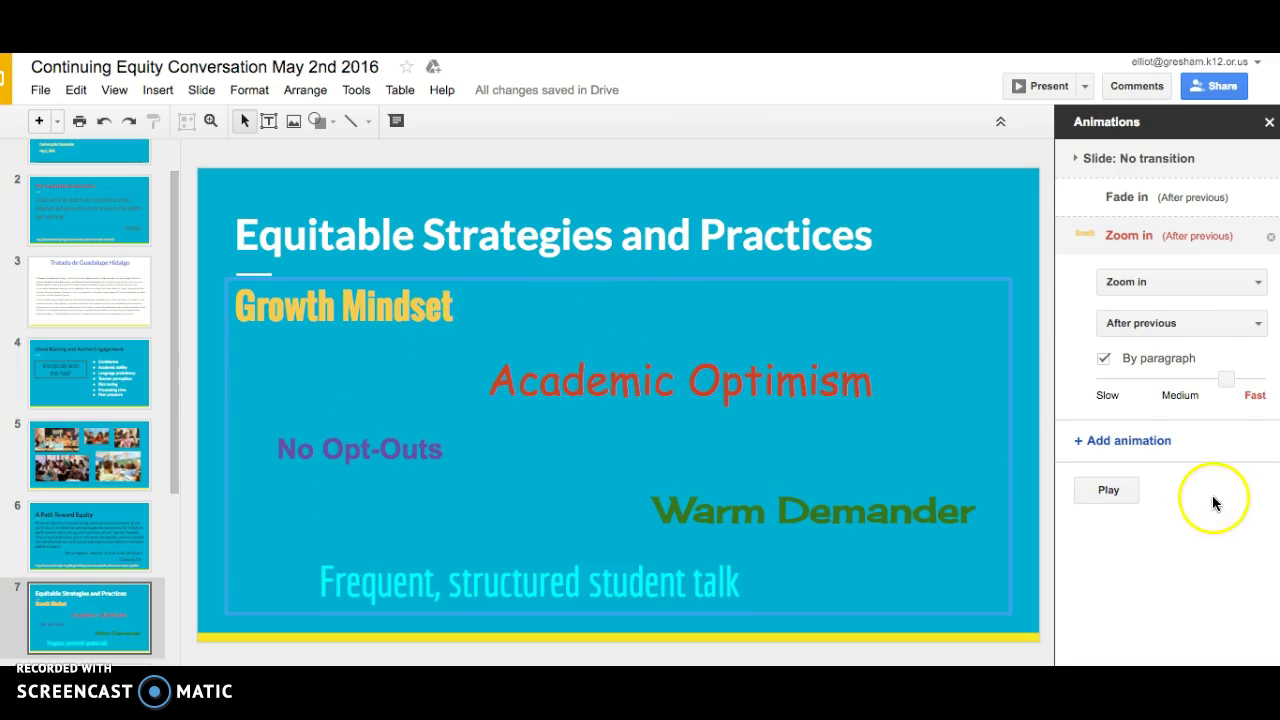
Step: Slow the body text Zoom in to 1.5 seconds, then preview slide 7 and stop
click(1227, 382)
drag(1227, 382, 1211, 379)
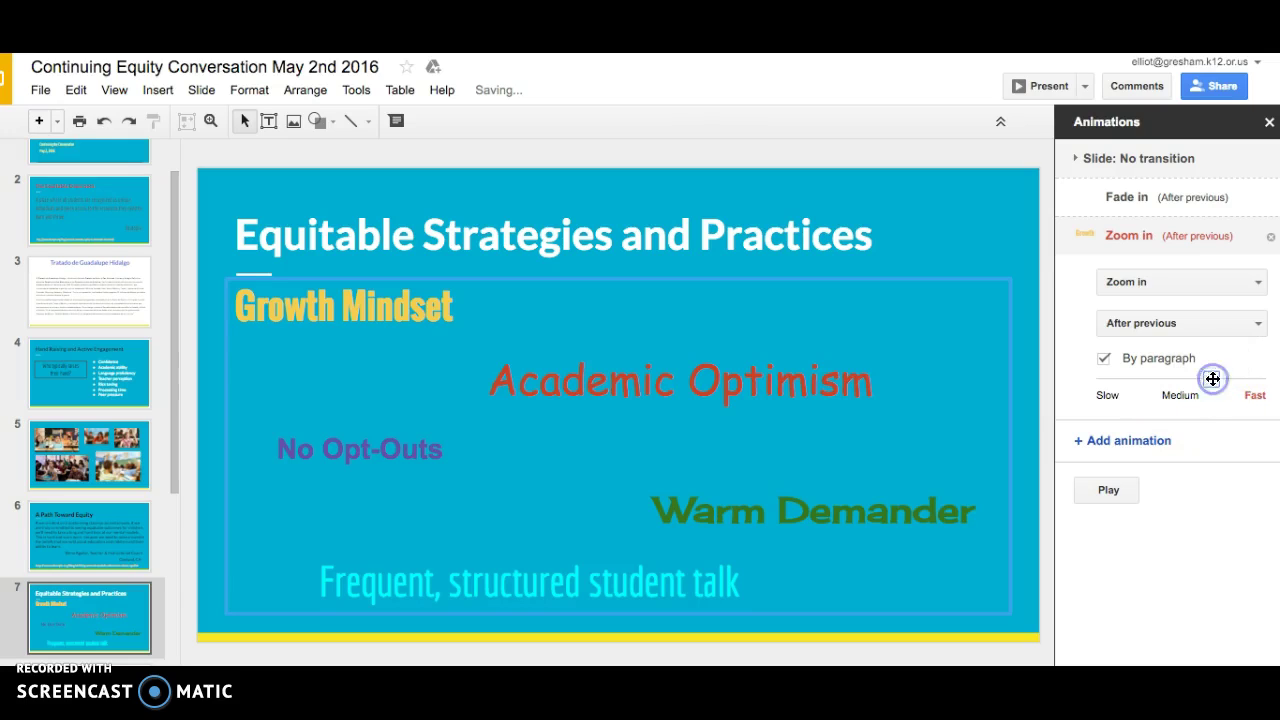
click(1110, 491)
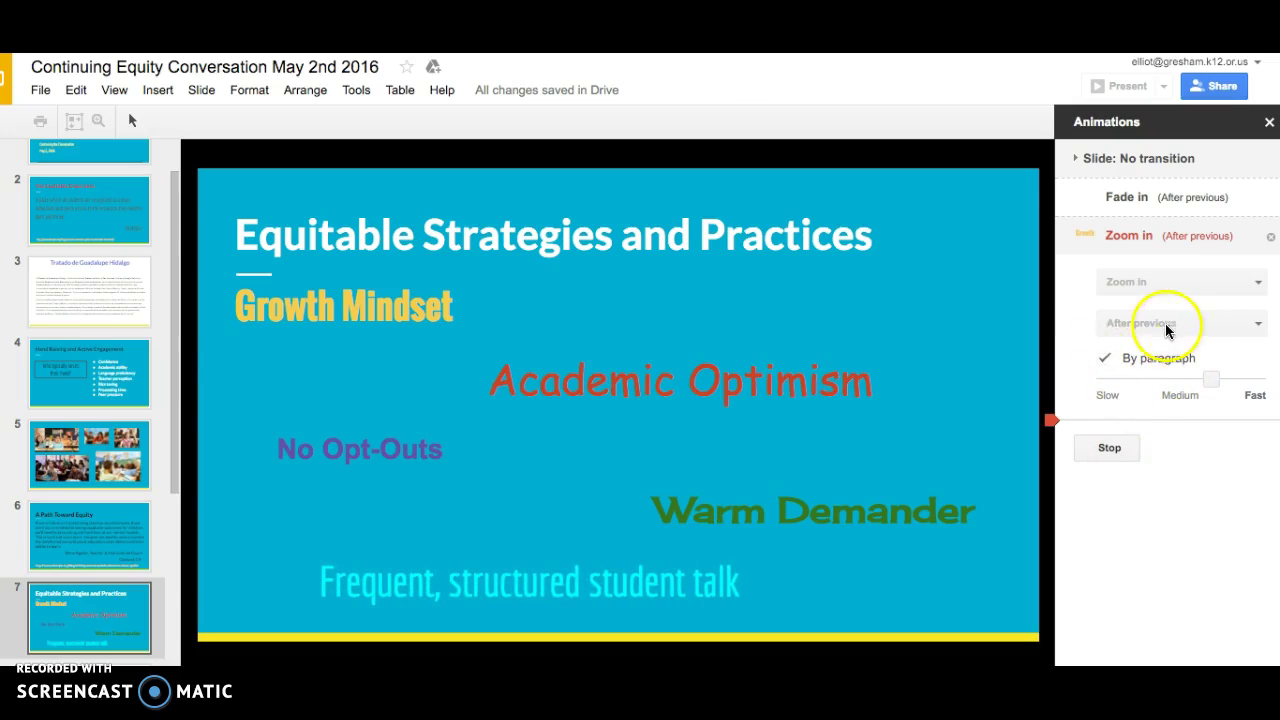
click(1105, 362)
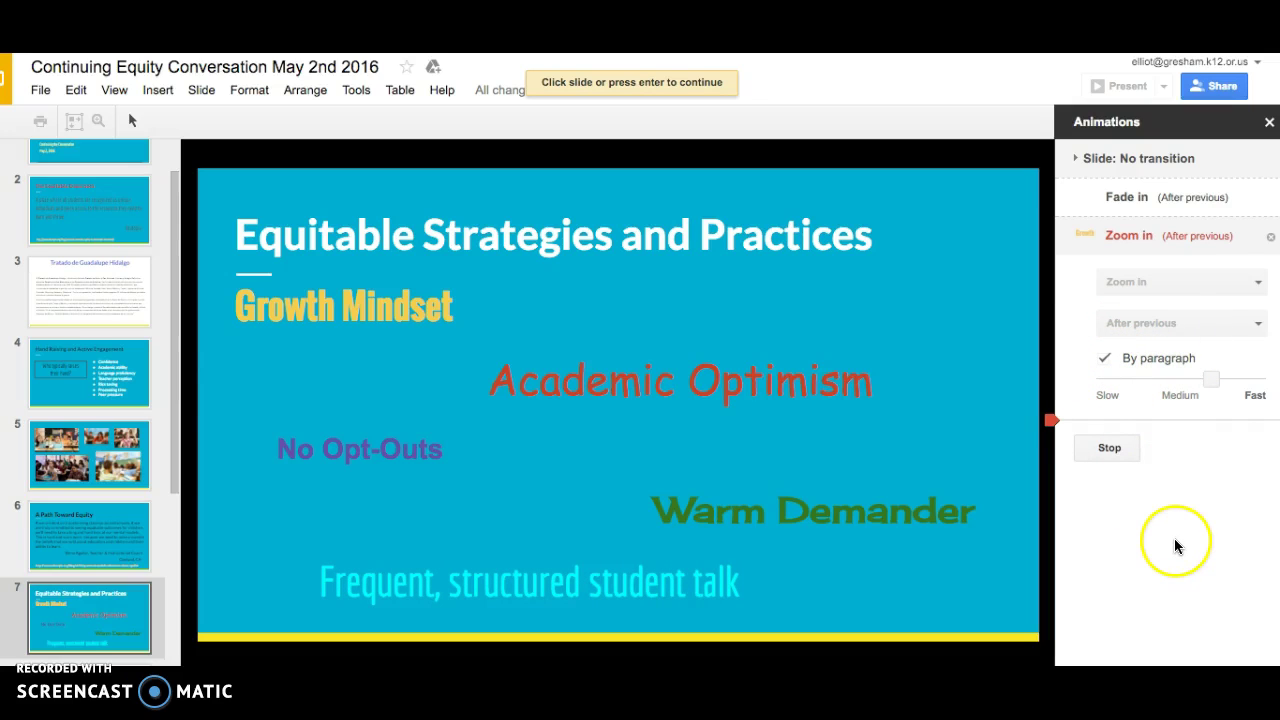
click(1105, 448)
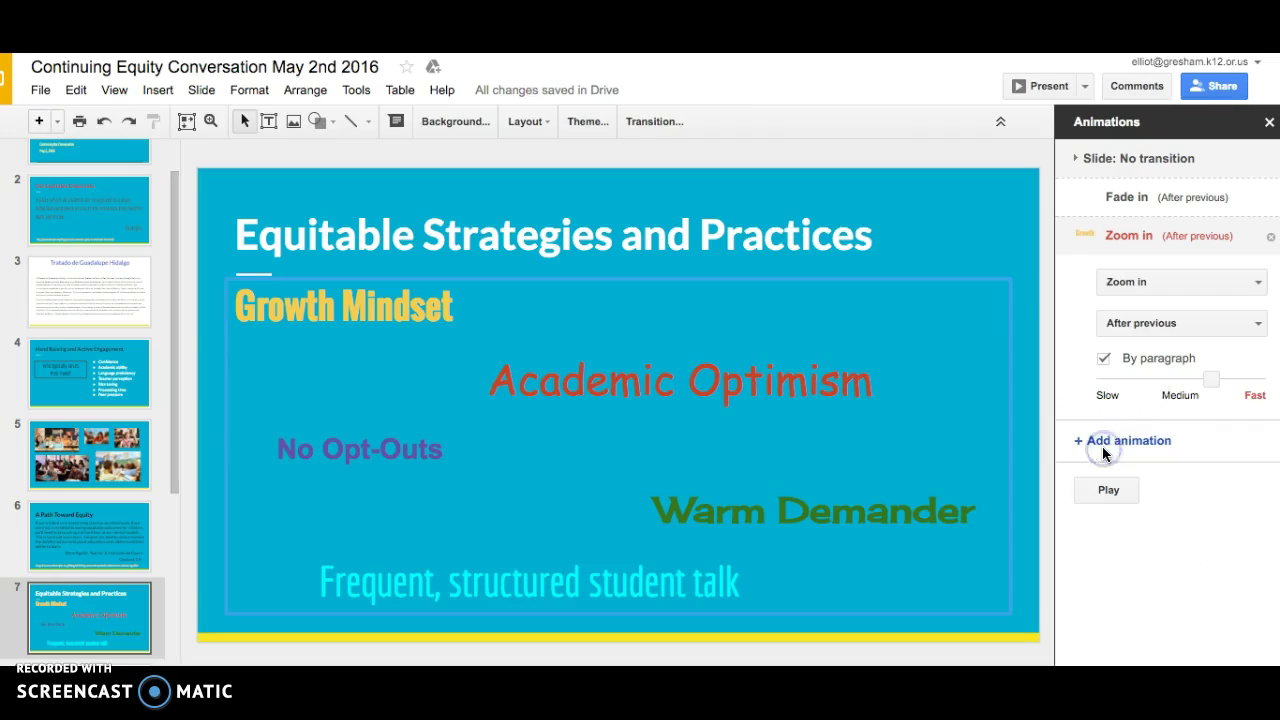